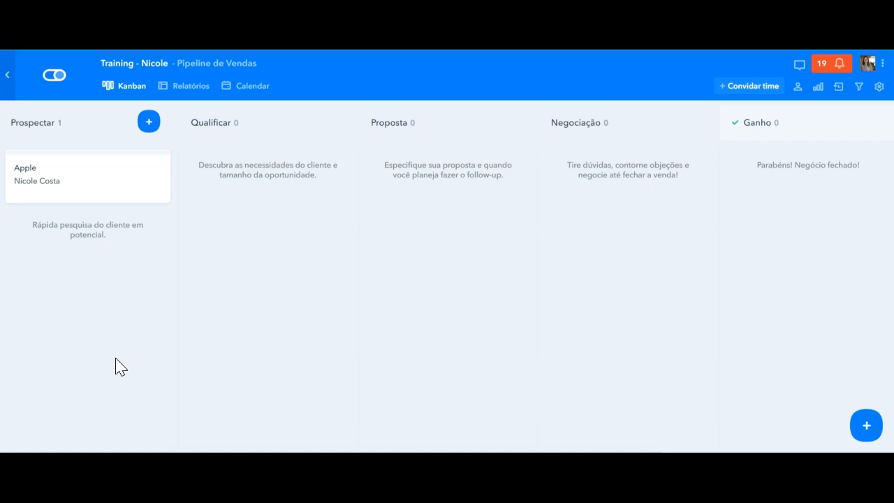
Step: Start a new connection from the sales pipe to the "Lista simples de tarefas" pipe and name it "Lista de Tarefas"
{"action": "left_click", "coordinate": [880, 87]}
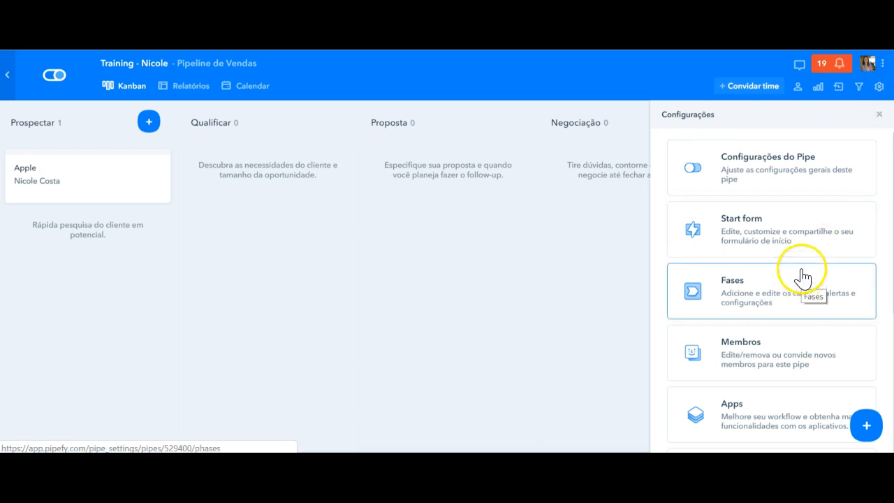
{"action": "scroll", "coordinate": [798, 279], "scroll_direction": "down", "scroll_amount": 3}
{"action": "left_click", "coordinate": [767, 282]}
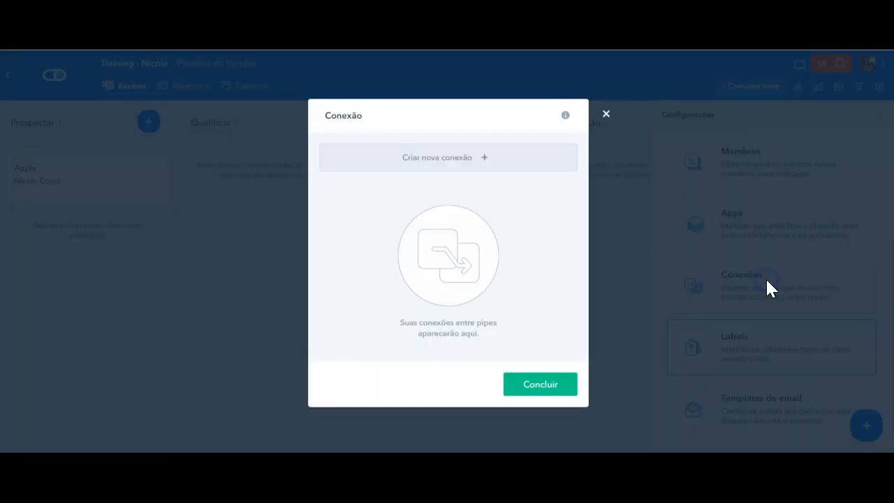
{"action": "left_click", "coordinate": [458, 163]}
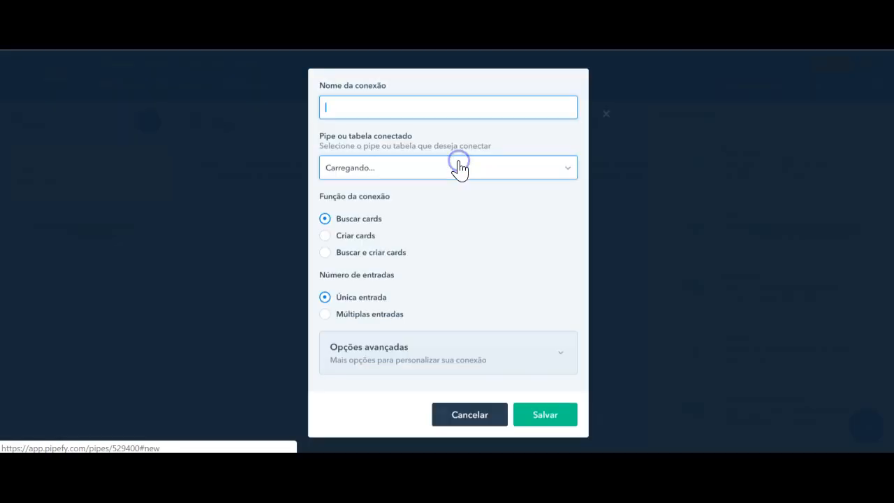
{"action": "left_click", "coordinate": [459, 168]}
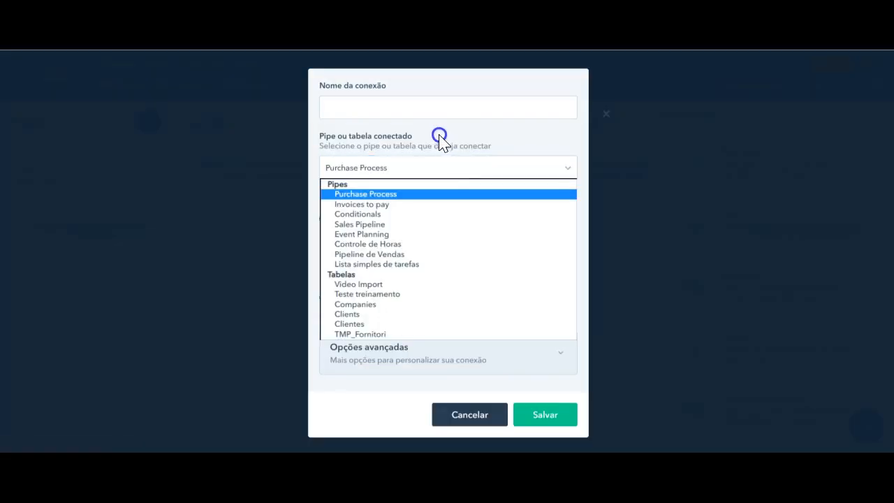
{"action": "left_click", "coordinate": [385, 264]}
{"action": "left_click", "coordinate": [385, 264]}
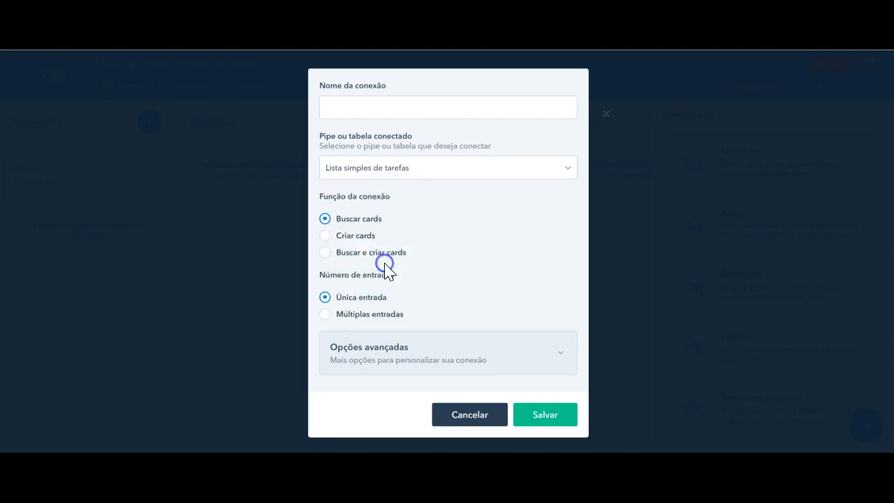
{"action": "left_click", "coordinate": [436, 109]}
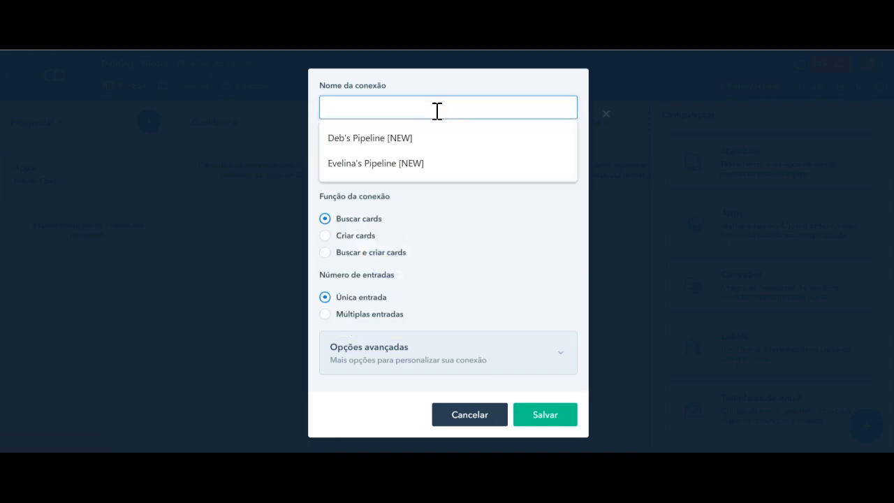
{"action": "type", "text": "Lista de Tarefas"}
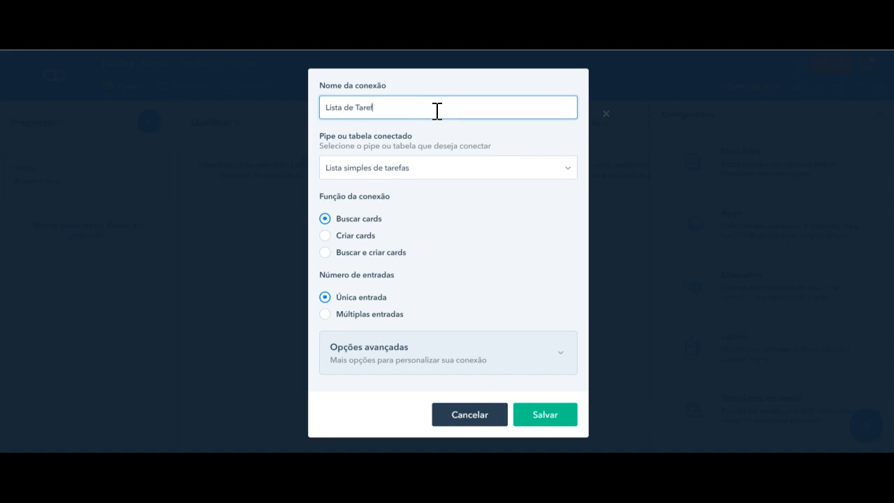
Step: Set the connection's function to "Criar cards" with "Múltiplas entradas" and expand its advanced options
{"action": "left_click", "coordinate": [351, 236]}
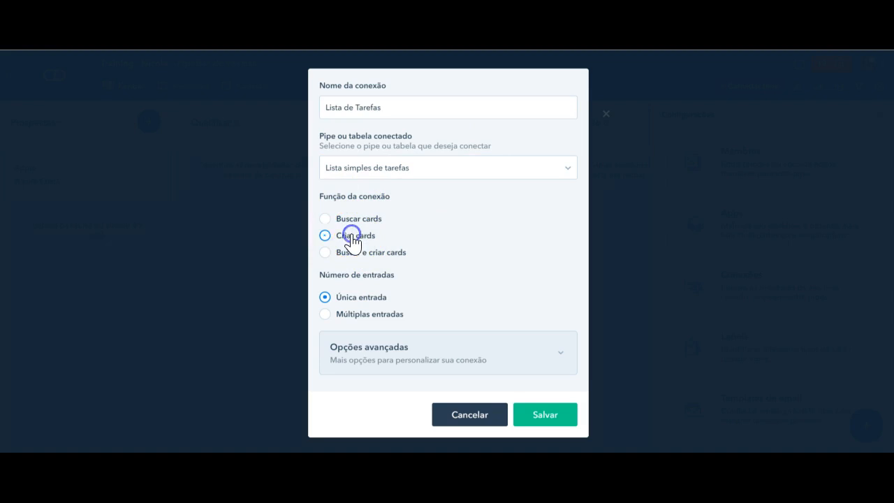
{"action": "left_click", "coordinate": [387, 325]}
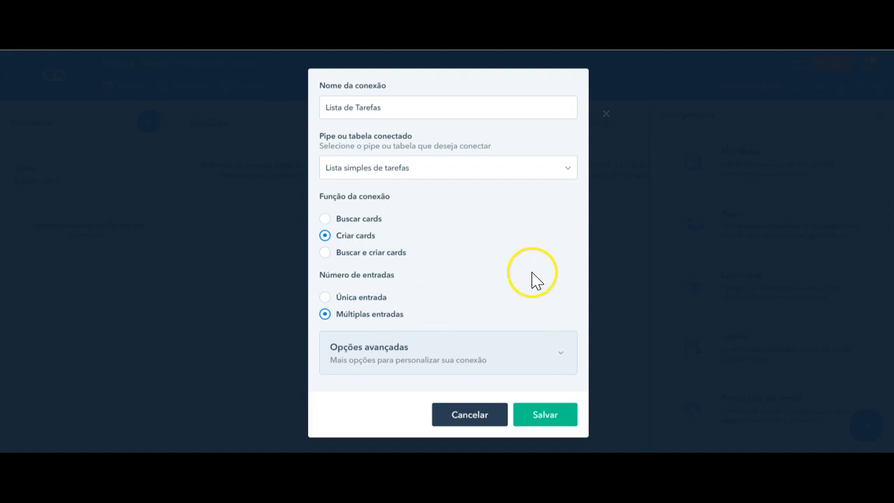
{"action": "left_click", "coordinate": [493, 356]}
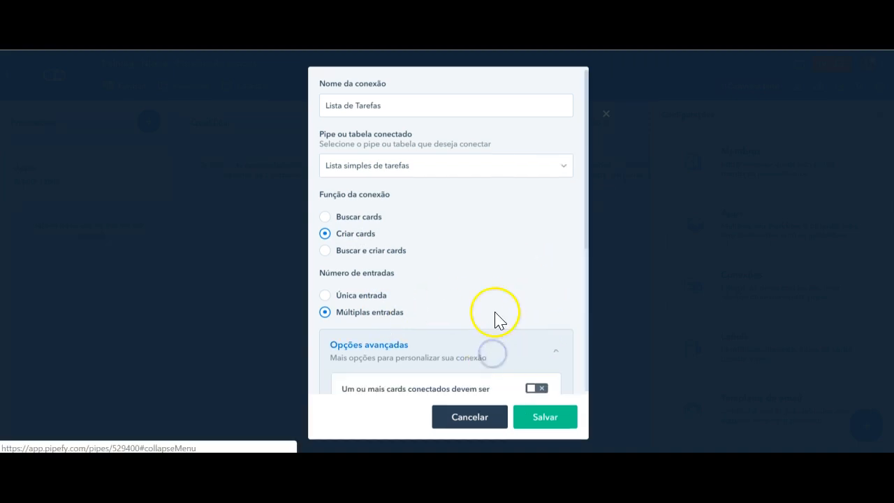
{"action": "scroll", "coordinate": [507, 283], "scroll_direction": "down", "scroll_amount": 4}
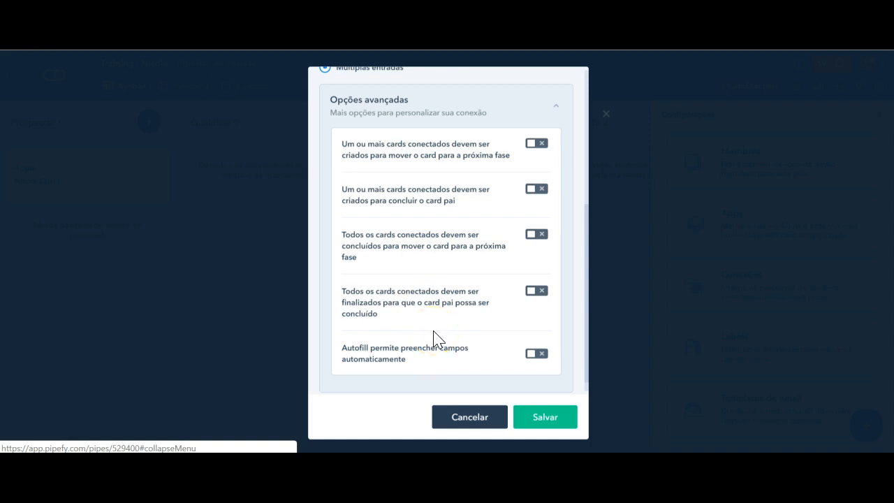
{"action": "scroll", "coordinate": [434, 340], "scroll_direction": "down", "scroll_amount": 1}
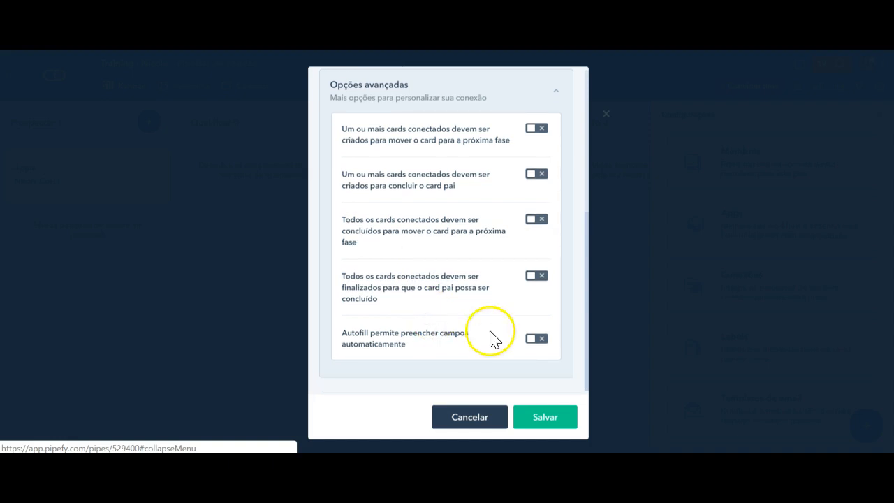
Step: Examine the connection's autofill mapping and the source attributes offered for the "Prioridade" field, without mapping any field
{"action": "left_click", "coordinate": [532, 341]}
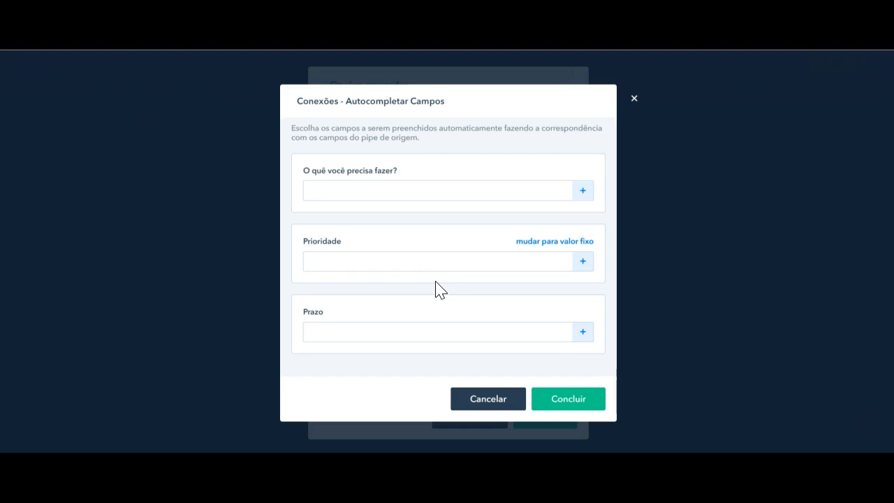
{"action": "left_click", "coordinate": [582, 262]}
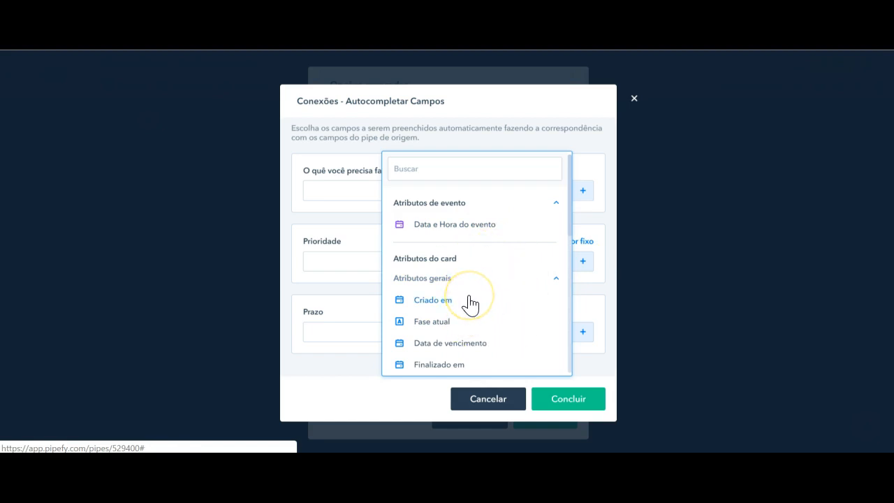
{"action": "left_click", "coordinate": [349, 229]}
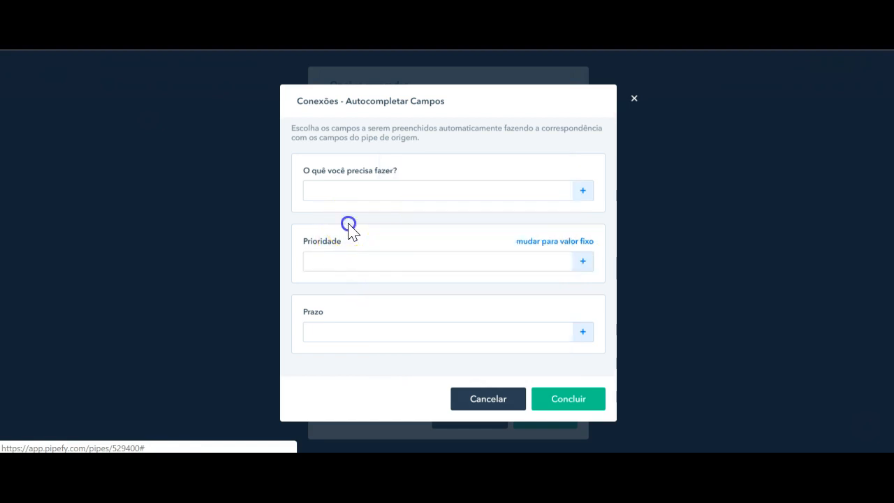
{"action": "left_click", "coordinate": [634, 99]}
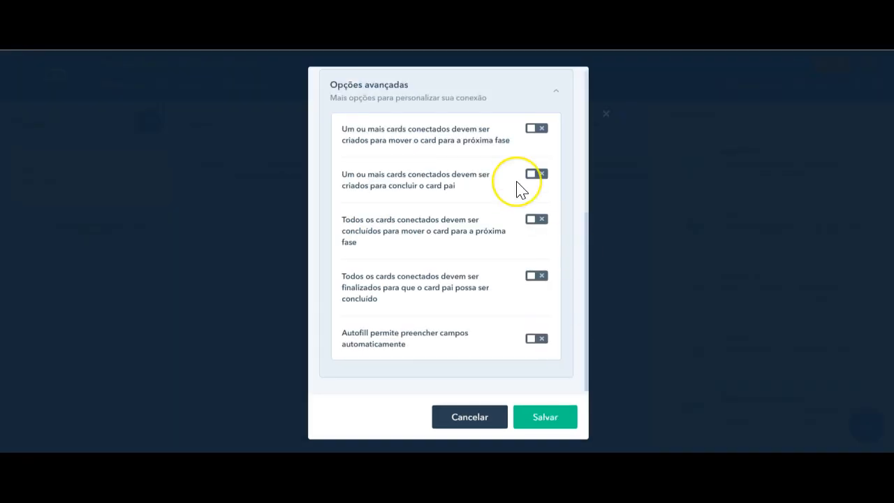
Step: Save the "Lista de Tarefas" connection and close the pipe settings
{"action": "scroll", "coordinate": [521, 190], "scroll_direction": "up", "scroll_amount": 4}
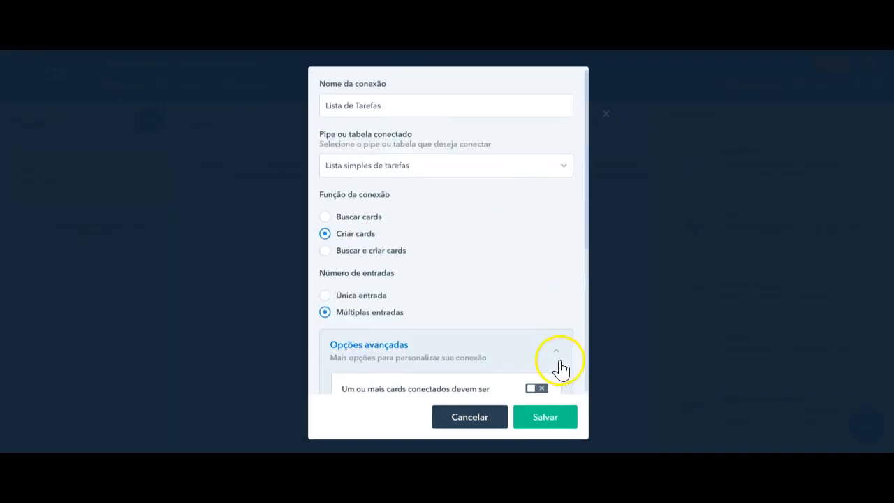
{"action": "left_click", "coordinate": [546, 418]}
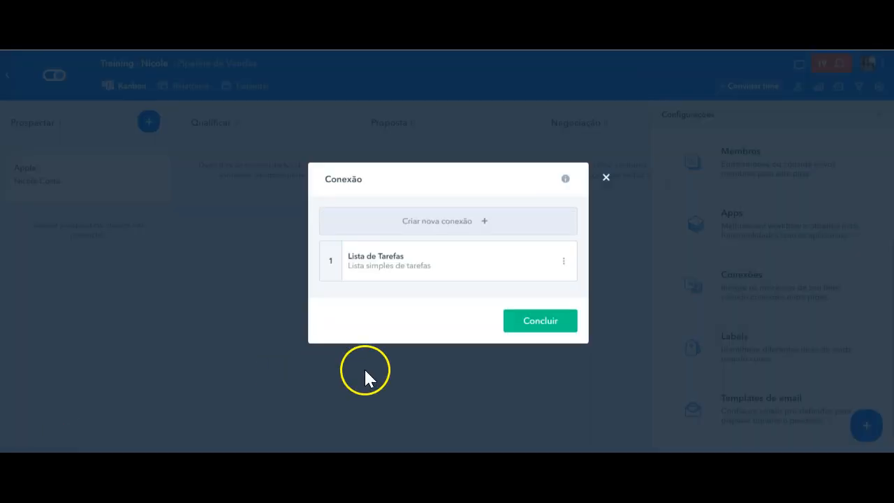
{"action": "left_click", "coordinate": [543, 323]}
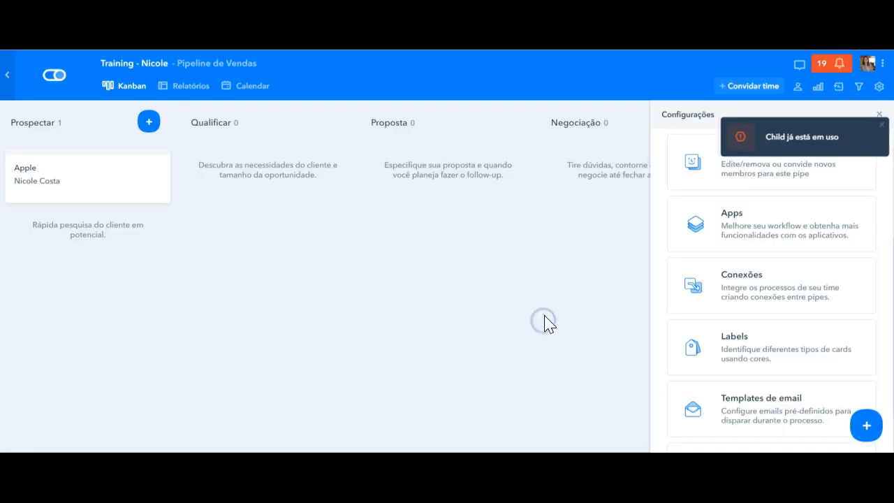
{"action": "left_click", "coordinate": [879, 126]}
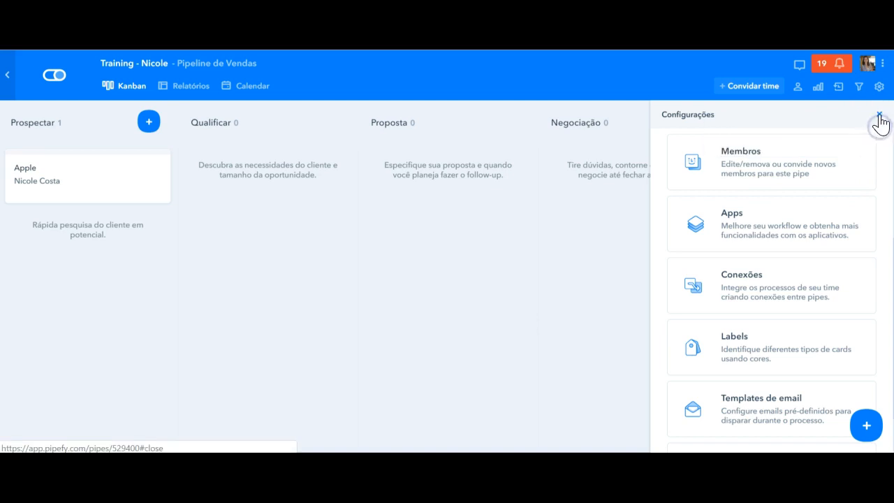
{"action": "left_click", "coordinate": [879, 115]}
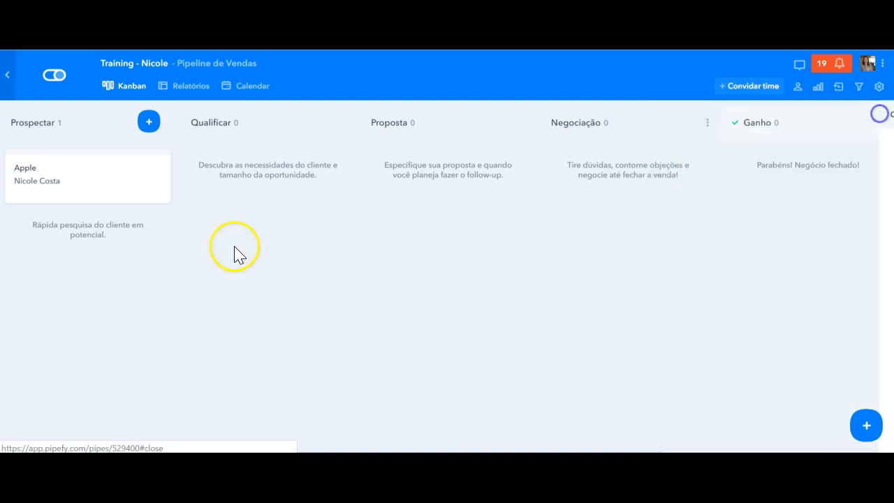
Step: Inspect the "Lista de Tarefas" connection and its new-card form in the Apple card without creating a card
{"action": "left_click", "coordinate": [100, 180]}
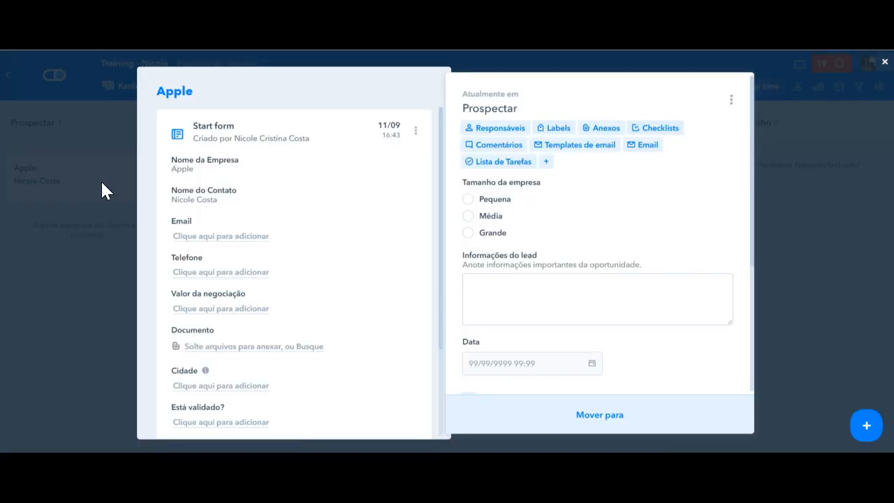
{"action": "left_click", "coordinate": [497, 167]}
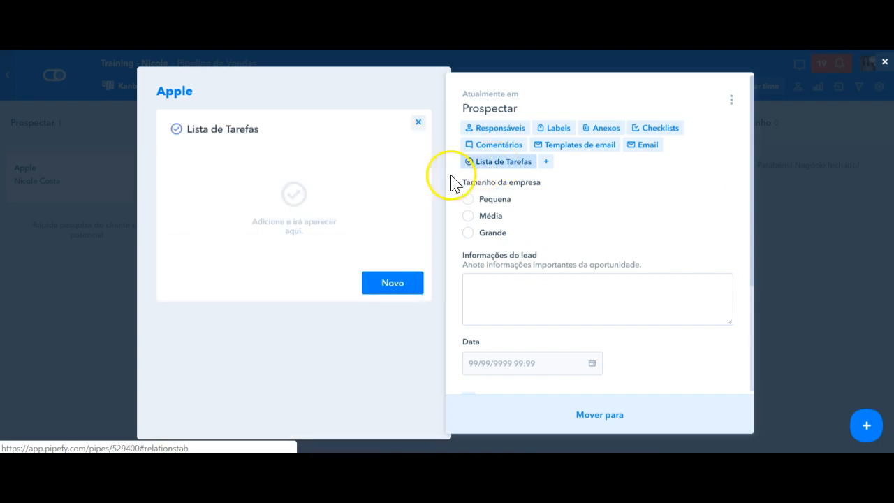
{"action": "left_click", "coordinate": [389, 287]}
{"action": "left_click", "coordinate": [295, 256]}
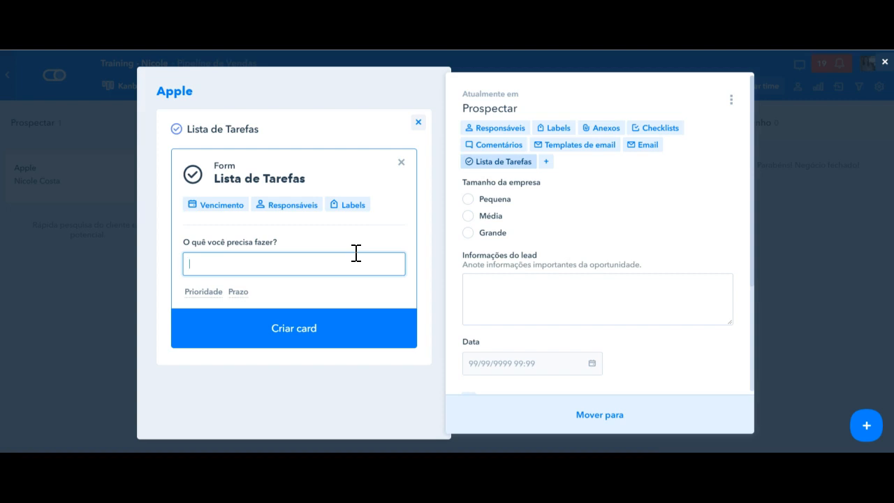
{"action": "left_click", "coordinate": [402, 162]}
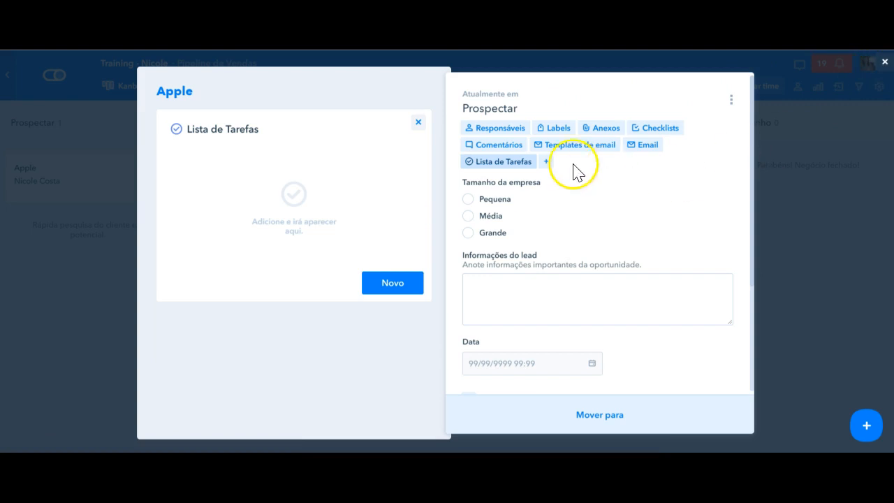
{"action": "left_click", "coordinate": [881, 63]}
Step: Move the Apple card from the Prospectar phase to Qualificar and check the card's contents there
{"action": "left_click_drag", "start_coordinate": [124, 175], "coordinate": [243, 176]}
{"action": "left_click", "coordinate": [244, 177]}
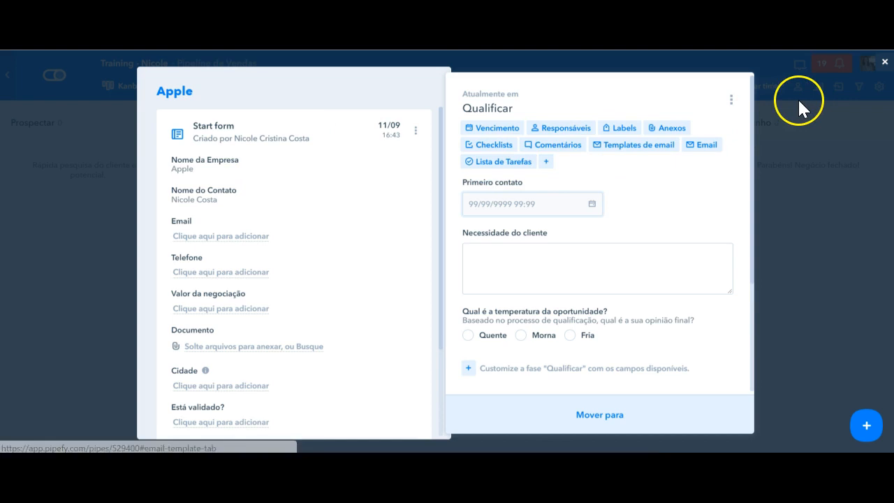
{"action": "left_click", "coordinate": [885, 62]}
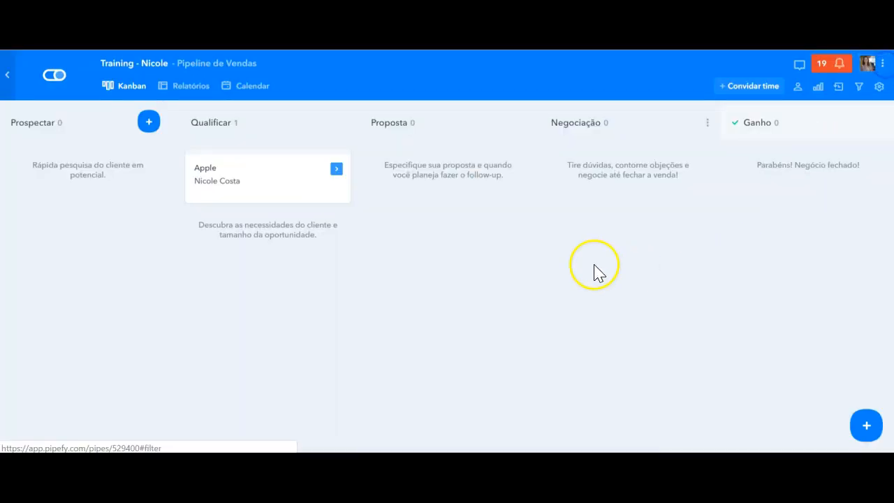
{"action": "left_click", "coordinate": [234, 332]}
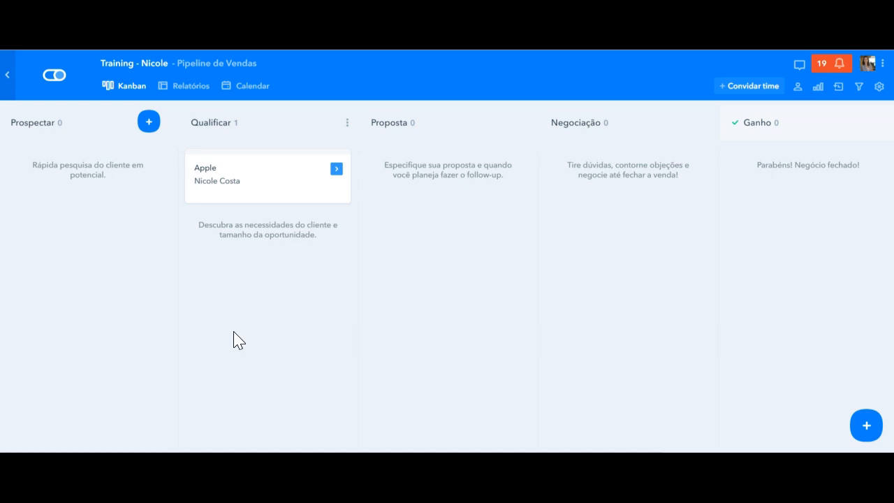
Step: Start adding a Pipe connection field to the Qualificar phase from within the Apple card
{"action": "left_click", "coordinate": [271, 180]}
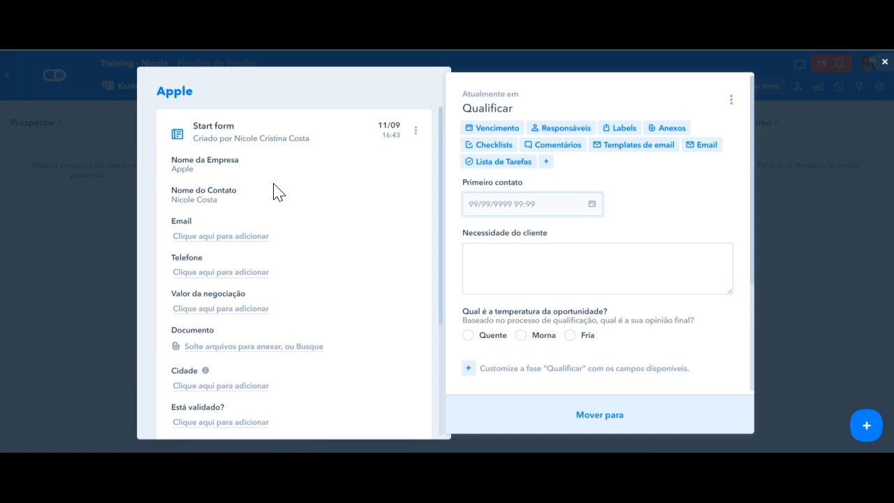
{"action": "scroll", "coordinate": [625, 276], "scroll_direction": "down", "scroll_amount": 3}
{"action": "scroll", "coordinate": [626, 281], "scroll_direction": "up", "scroll_amount": 1}
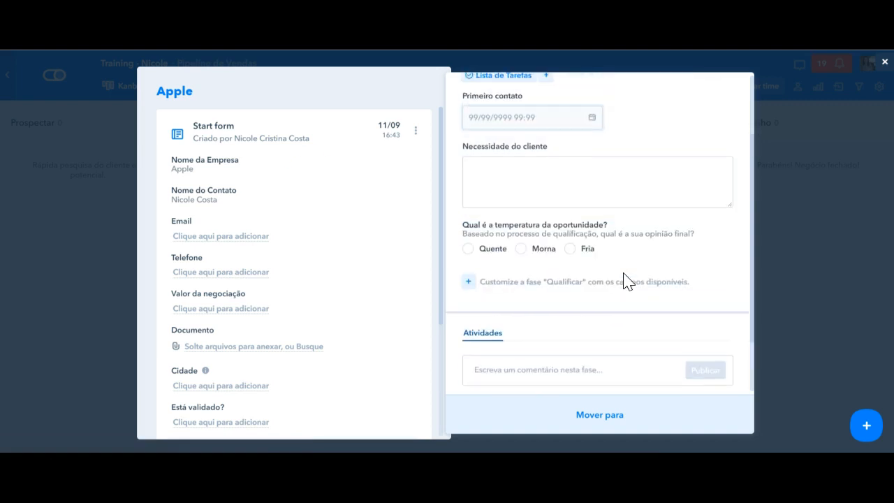
{"action": "left_click", "coordinate": [575, 300]}
{"action": "scroll", "coordinate": [659, 295], "scroll_direction": "down", "scroll_amount": 2}
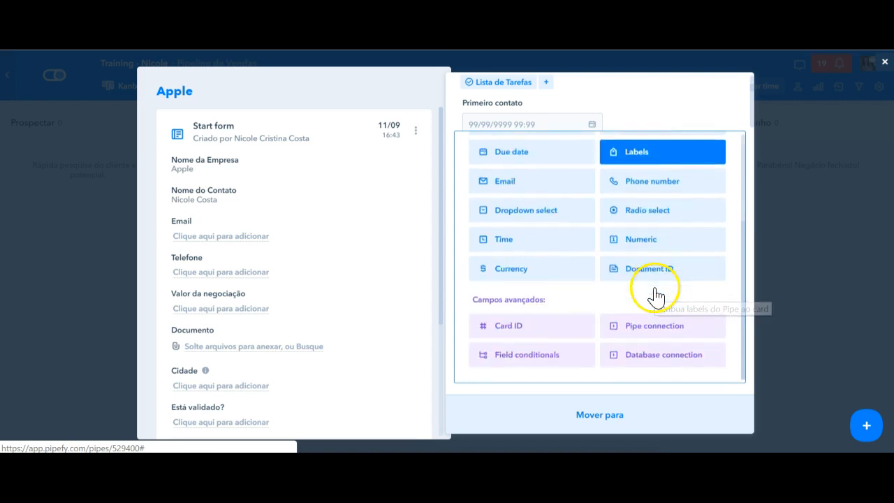
{"action": "left_click", "coordinate": [654, 331]}
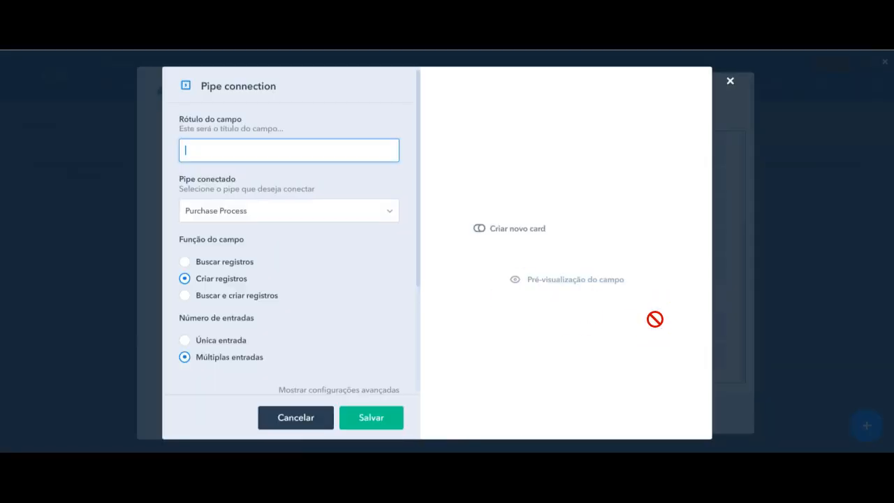
Step: Label the connection field "Lista de Tarefas" and set its connected pipe to "Lista simples de tarefas"
{"action": "type", "text": "Lista de Tarefas"}
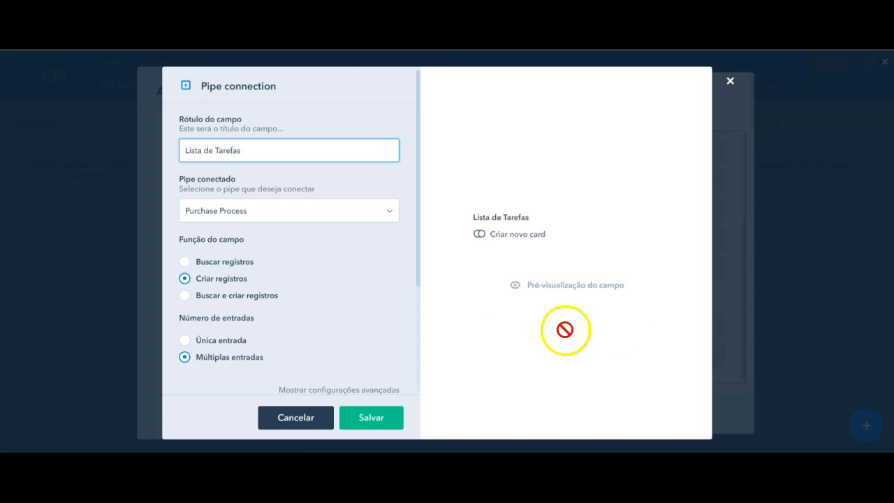
{"action": "left_click", "coordinate": [336, 218]}
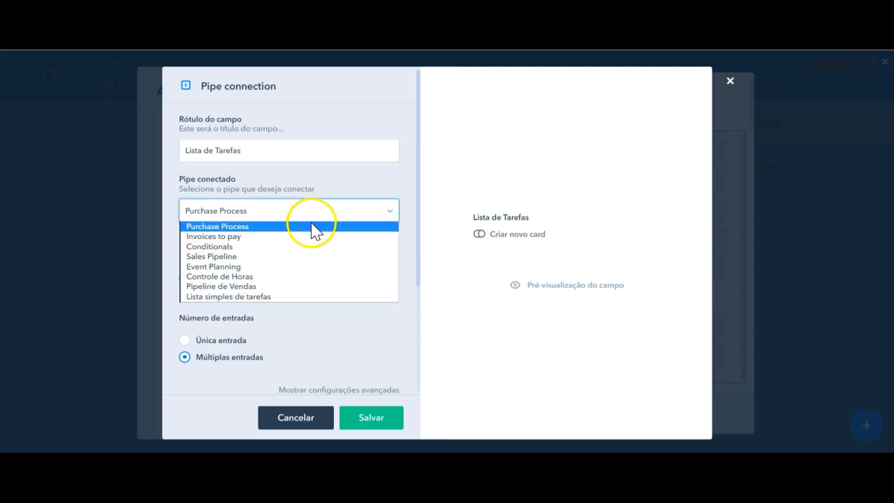
{"action": "left_click", "coordinate": [293, 297]}
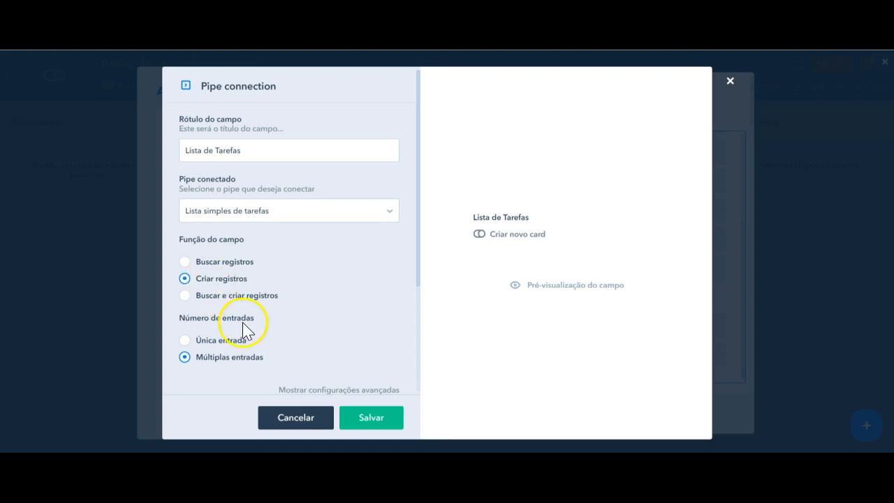
Step: Try the required and compact view options of the "Lista de Tarefas" field, then save it with both options off
{"action": "scroll", "coordinate": [355, 301], "scroll_direction": "down", "scroll_amount": 3}
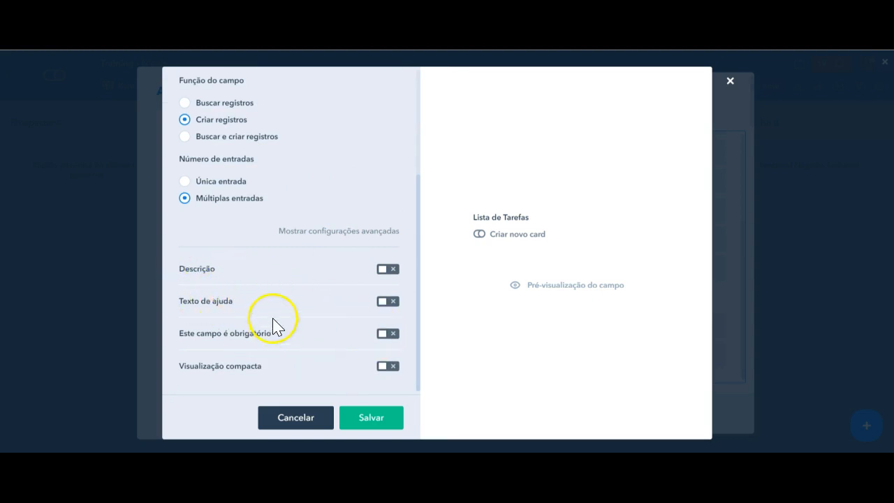
{"action": "left_click", "coordinate": [384, 335]}
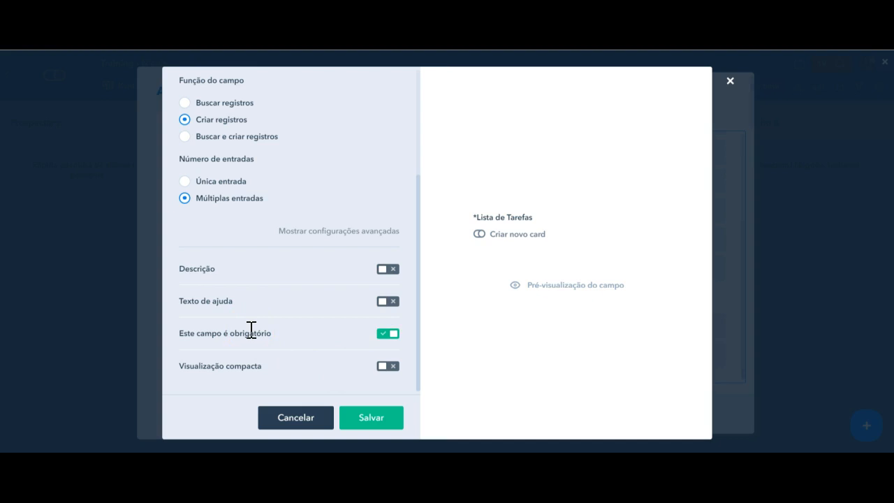
{"action": "left_click", "coordinate": [384, 368]}
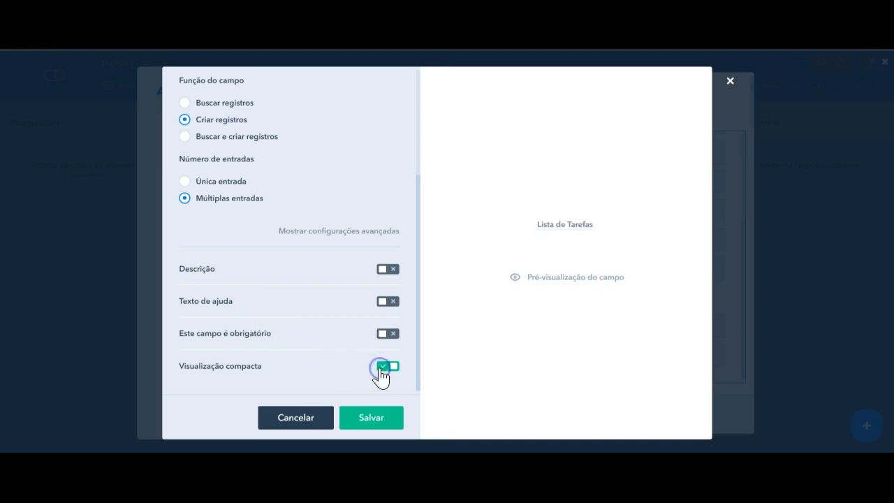
{"action": "left_click", "coordinate": [390, 369]}
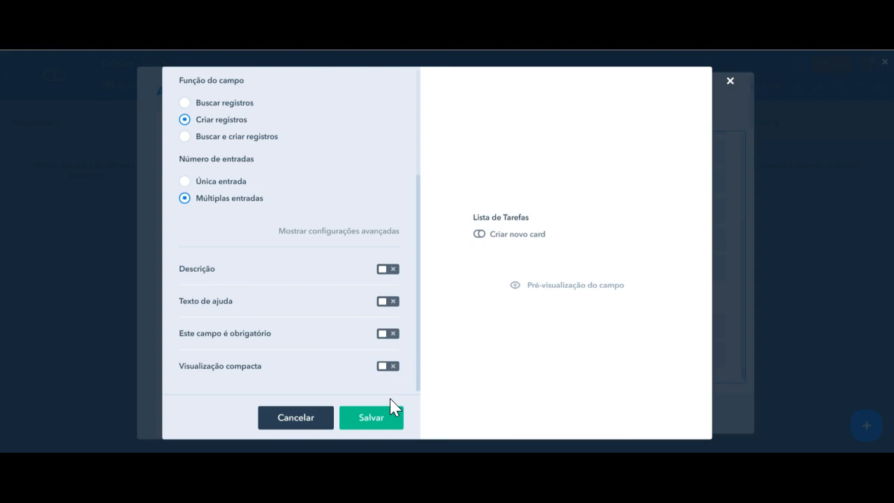
{"action": "left_click", "coordinate": [380, 417]}
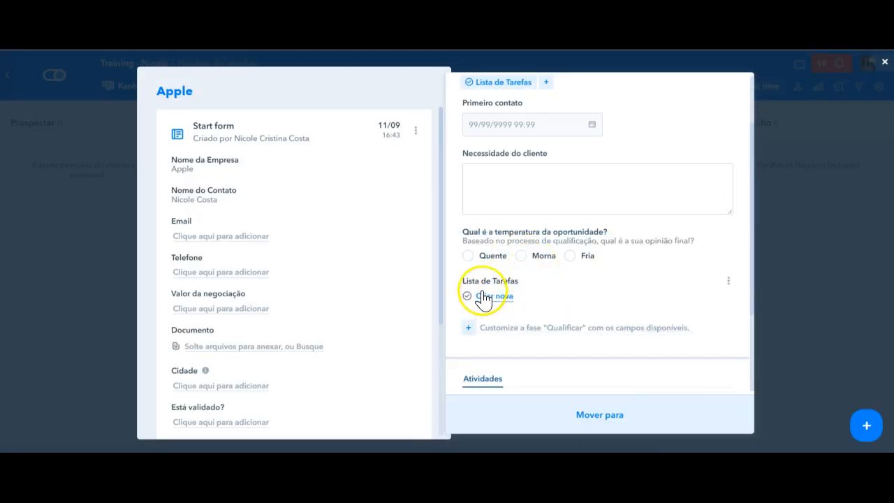
Step: Inspect the new-card form of the "Lista de Tarefas" field in the Apple card without creating a card
{"action": "left_click", "coordinate": [498, 296]}
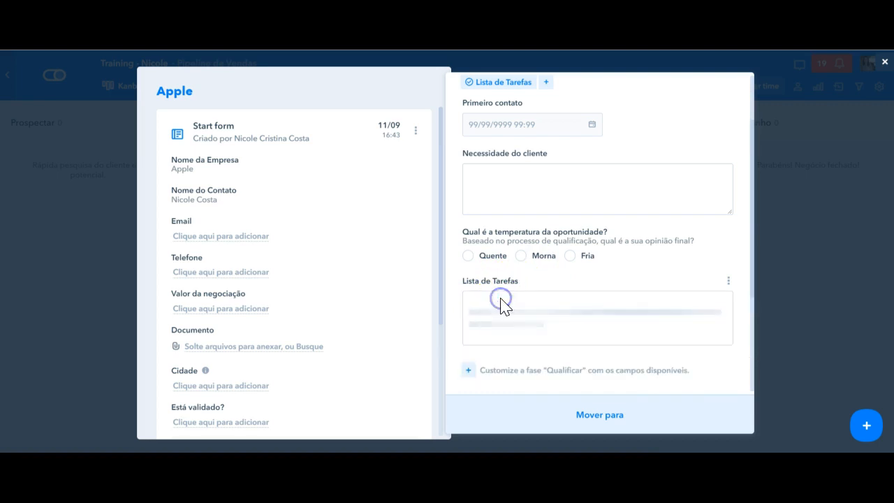
{"action": "scroll", "coordinate": [605, 299], "scroll_direction": "down", "scroll_amount": 4}
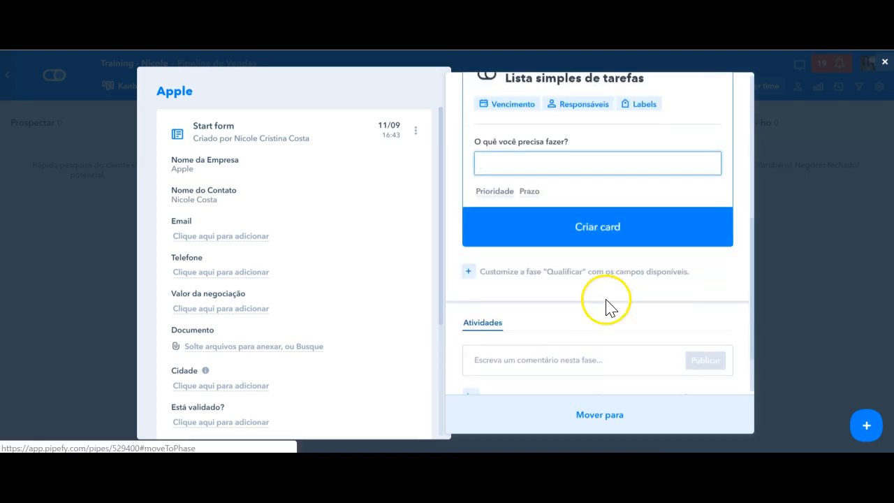
{"action": "scroll", "coordinate": [605, 302], "scroll_direction": "up", "scroll_amount": 2}
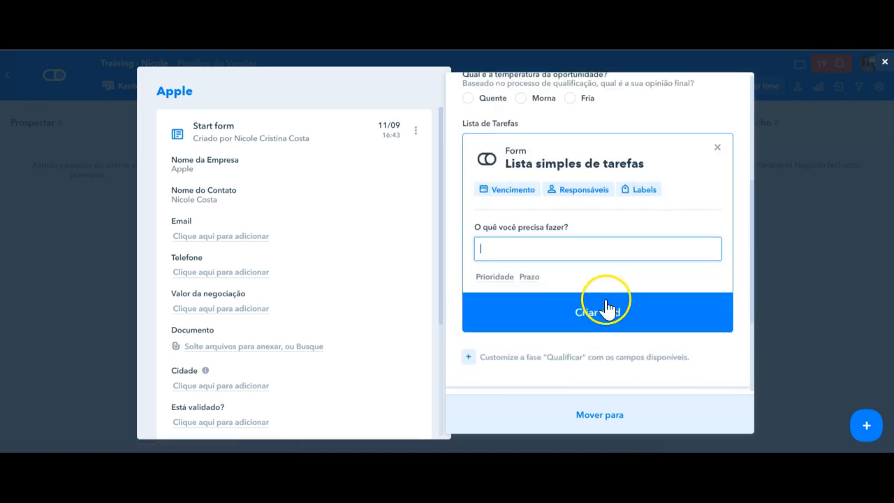
{"action": "left_click", "coordinate": [720, 153]}
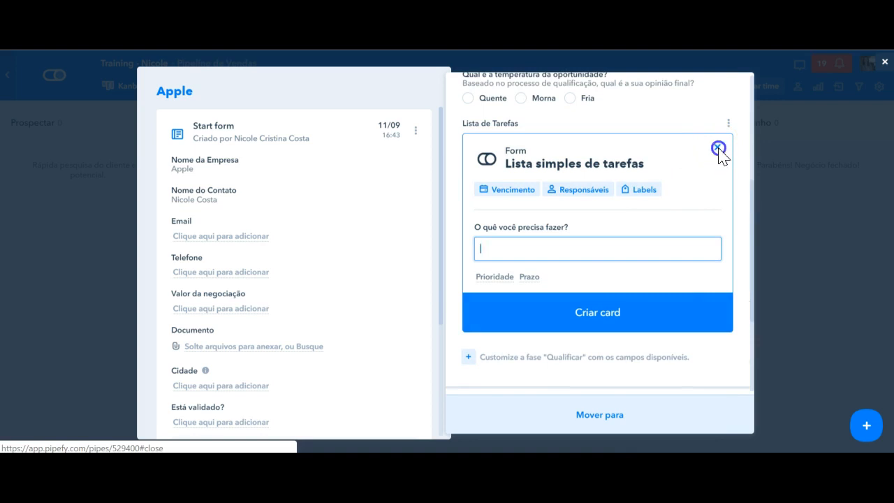
Step: Move the Apple card to the Proposta phase, check its contents there and close the card
{"action": "left_click", "coordinate": [615, 413]}
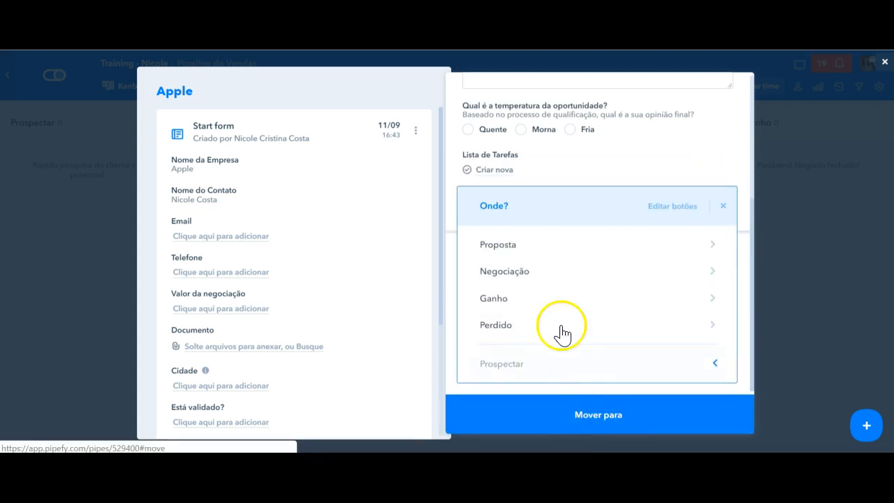
{"action": "left_click", "coordinate": [545, 246]}
{"action": "left_click", "coordinate": [423, 164]}
{"action": "scroll", "coordinate": [644, 252], "scroll_direction": "down", "scroll_amount": 2}
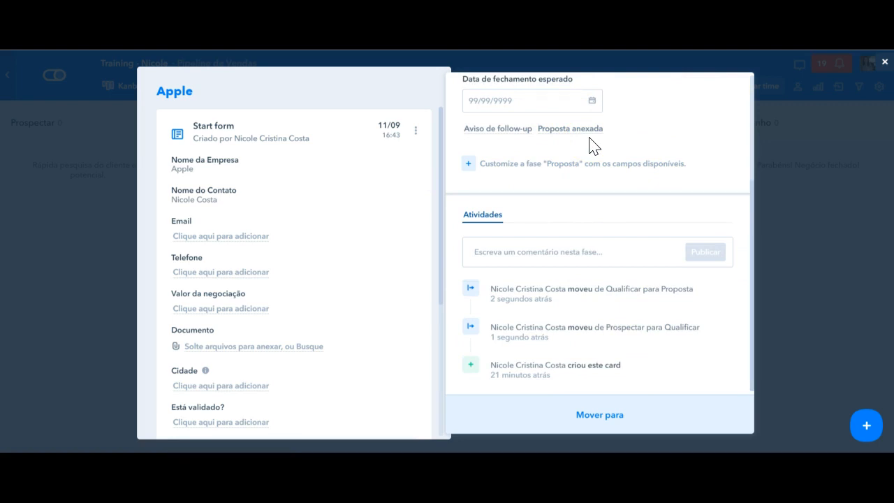
{"action": "left_click", "coordinate": [794, 221]}
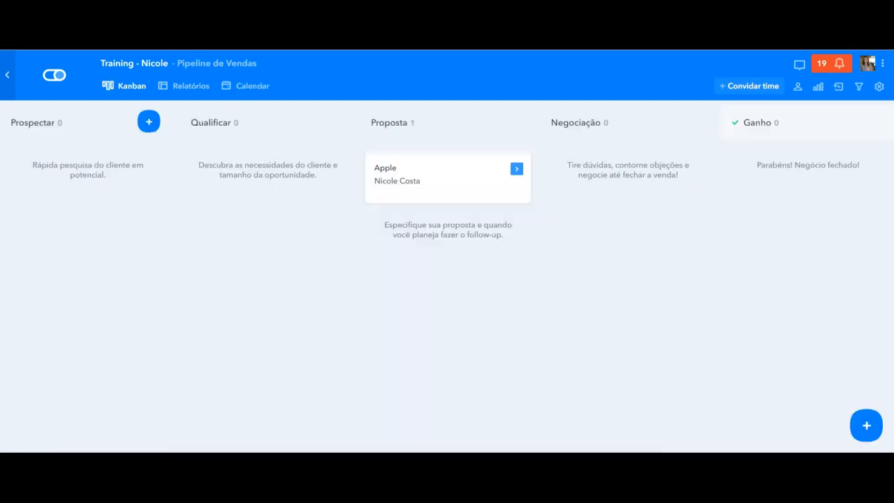
Step: Start adding a Database connection field to the "Nova oportunidade" start form
{"action": "left_click", "coordinate": [867, 424]}
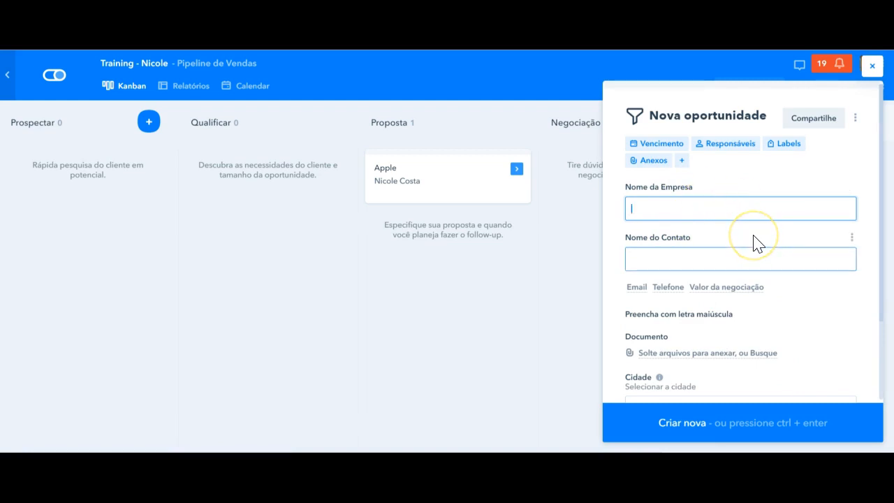
{"action": "scroll", "coordinate": [754, 243], "scroll_direction": "down", "scroll_amount": 1}
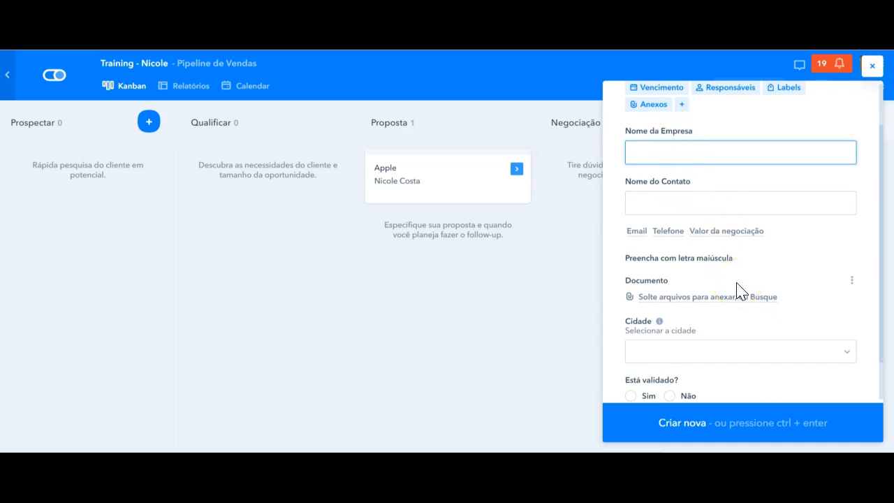
{"action": "scroll", "coordinate": [740, 291], "scroll_direction": "down", "scroll_amount": 1}
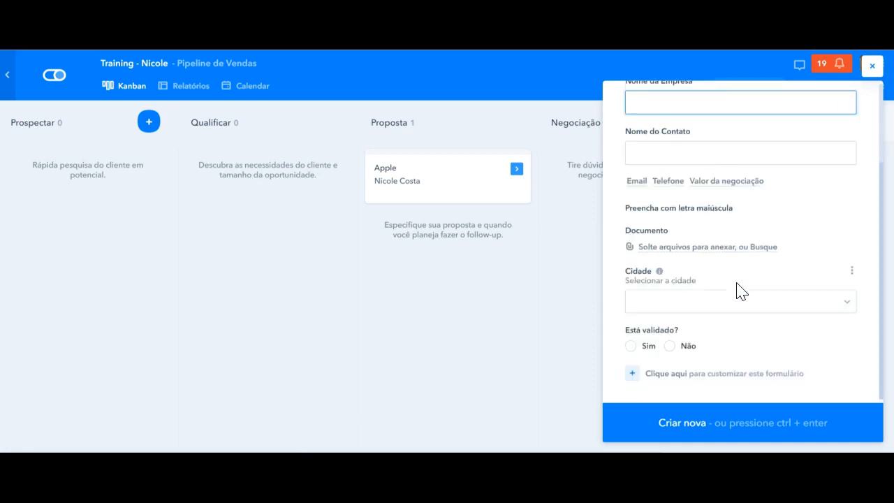
{"action": "left_click", "coordinate": [691, 373]}
{"action": "scroll", "coordinate": [776, 287], "scroll_direction": "down", "scroll_amount": 3}
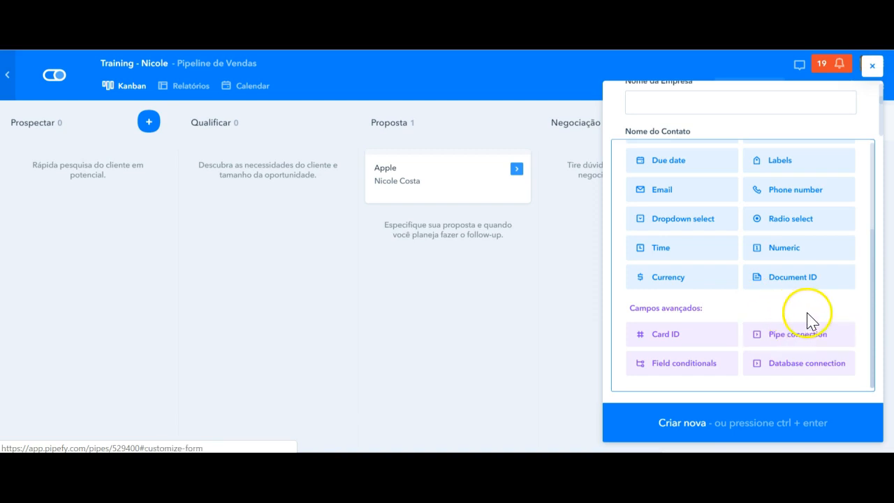
{"action": "left_click", "coordinate": [819, 372]}
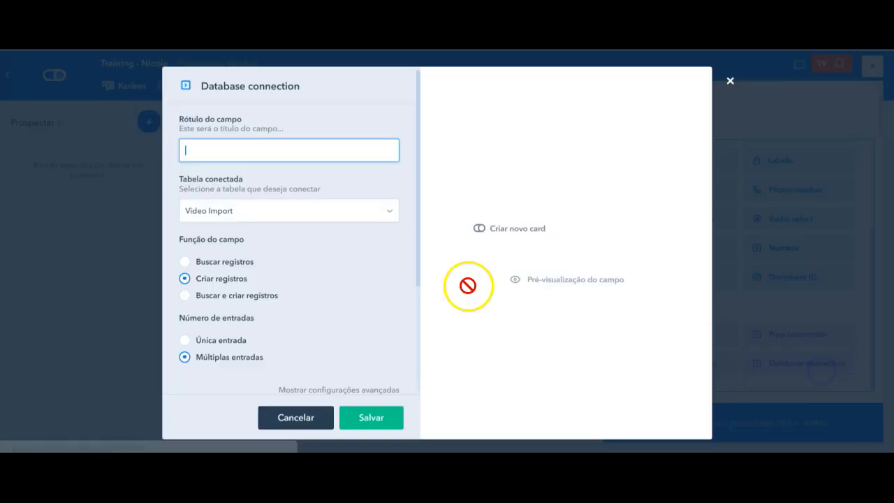
Step: Label the database connection field "Clientes" and set its connected table to "Clientes"
{"action": "type", "text": "Clientes"}
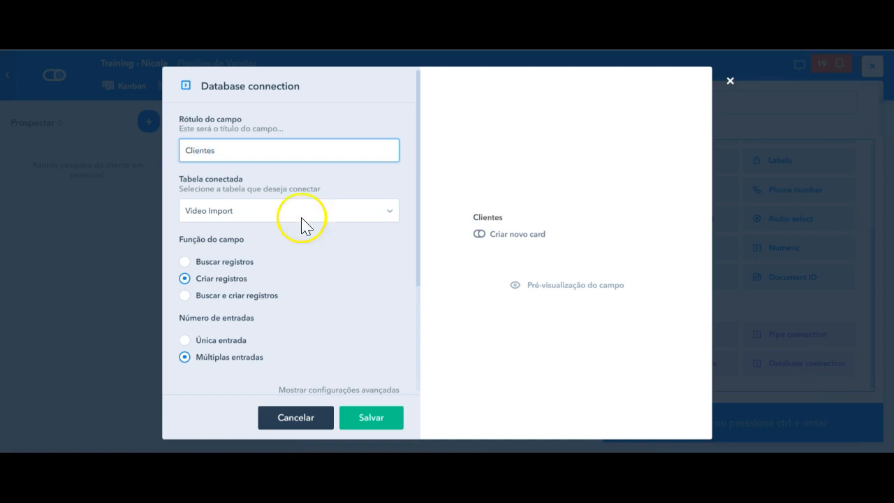
{"action": "left_click", "coordinate": [263, 216]}
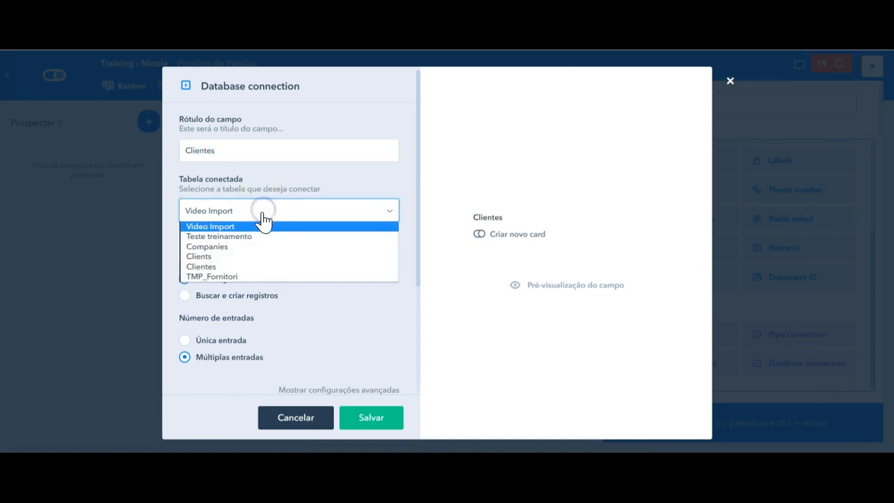
{"action": "left_click", "coordinate": [248, 268]}
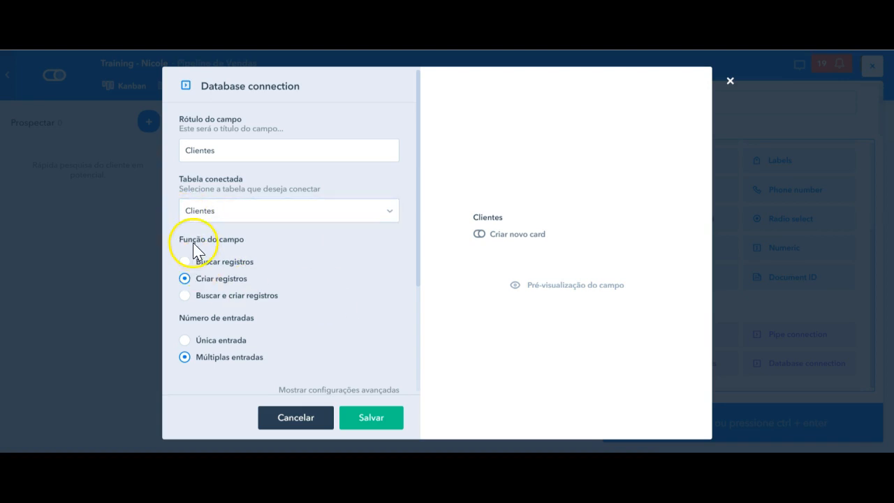
Step: Set the Clientes field to "Buscar e criar registros" with "Única entrada", make it required and save it
{"action": "left_click", "coordinate": [209, 299]}
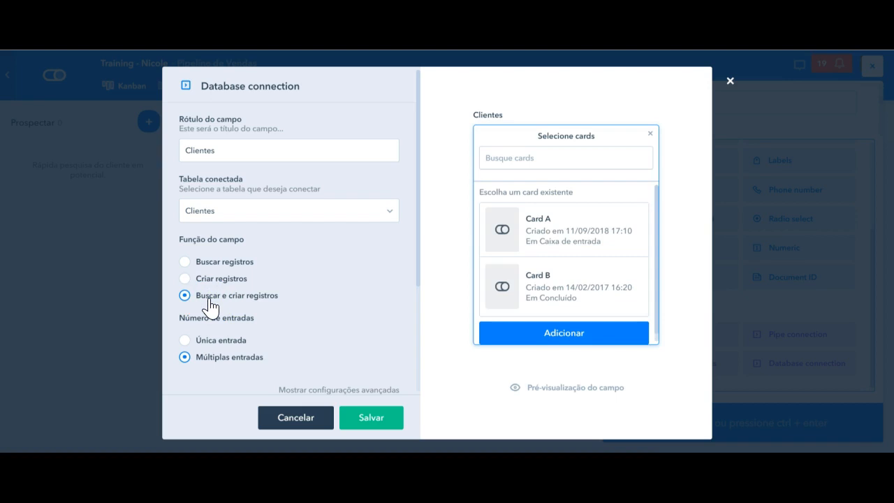
{"action": "left_click", "coordinate": [200, 340]}
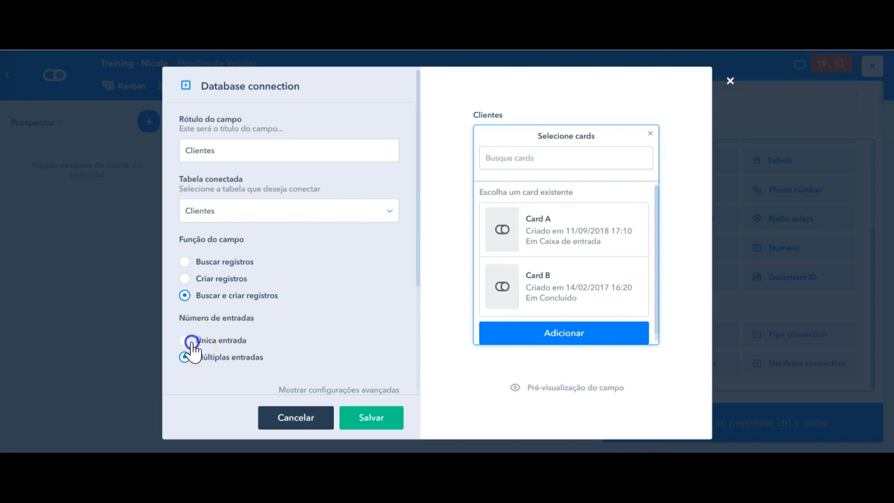
{"action": "scroll", "coordinate": [345, 334], "scroll_direction": "down", "scroll_amount": 1}
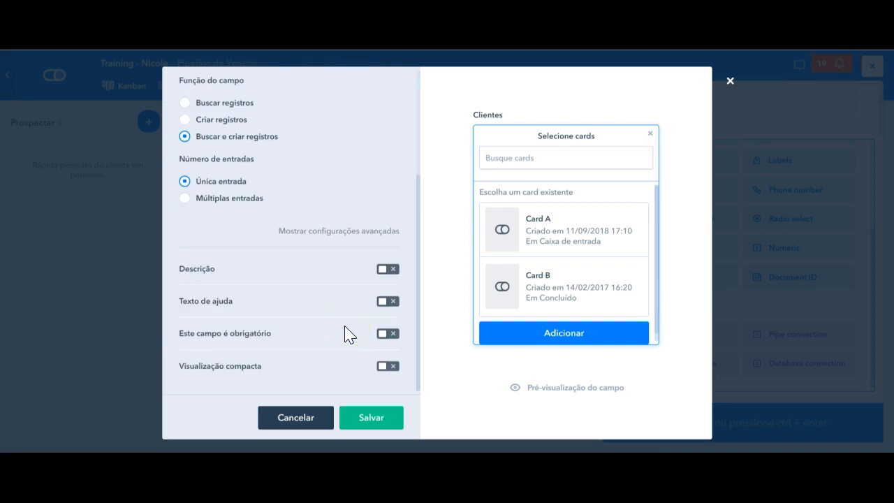
{"action": "left_click", "coordinate": [386, 334]}
{"action": "left_click", "coordinate": [374, 417]}
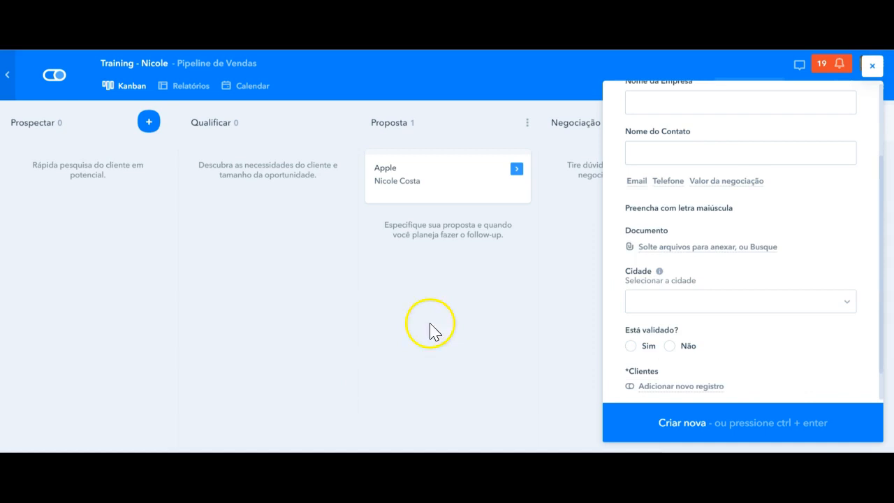
Step: Inspect the Clientes field's record picker and new-record form without adding a record, and close the start form
{"action": "scroll", "coordinate": [751, 290], "scroll_direction": "down", "scroll_amount": 1}
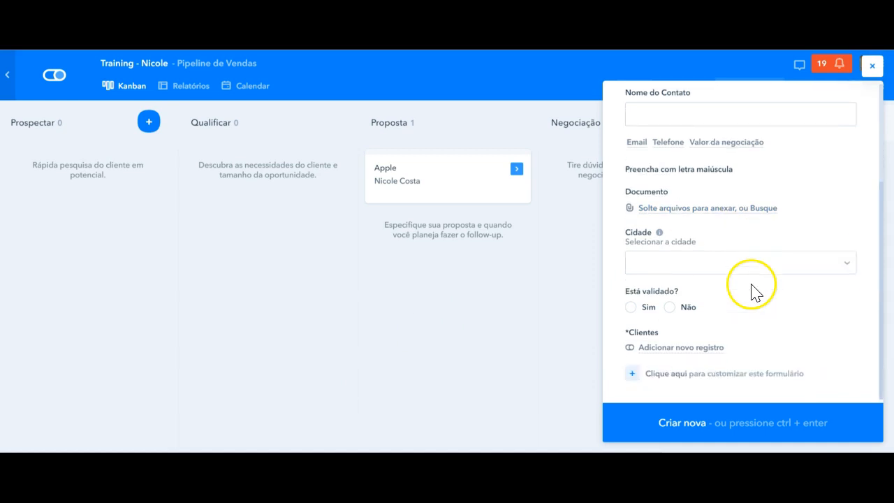
{"action": "left_click", "coordinate": [698, 349]}
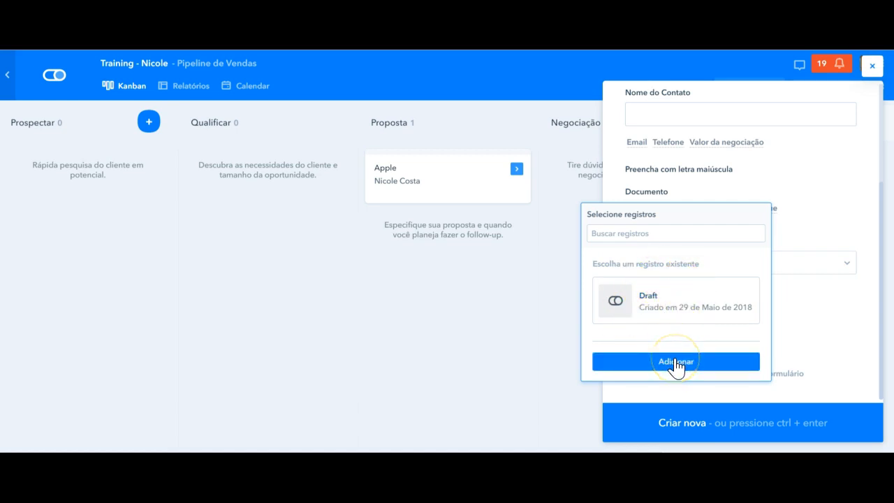
{"action": "left_click", "coordinate": [675, 362]}
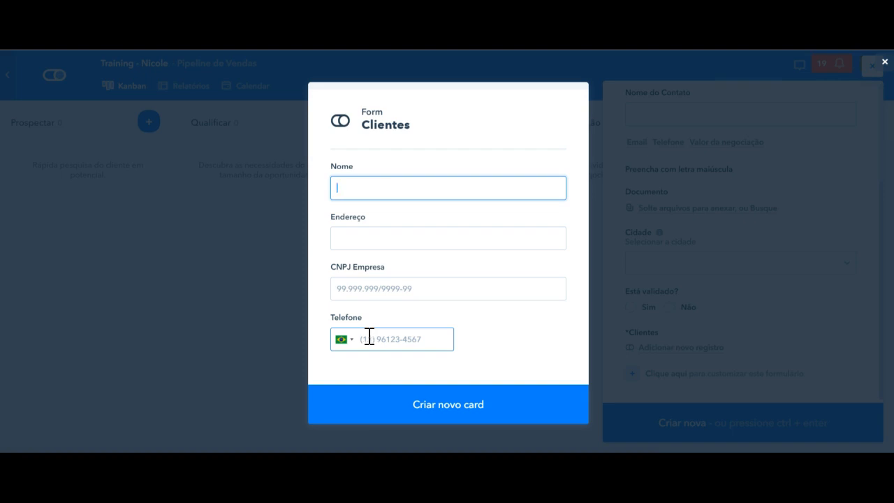
{"action": "left_click", "coordinate": [260, 314]}
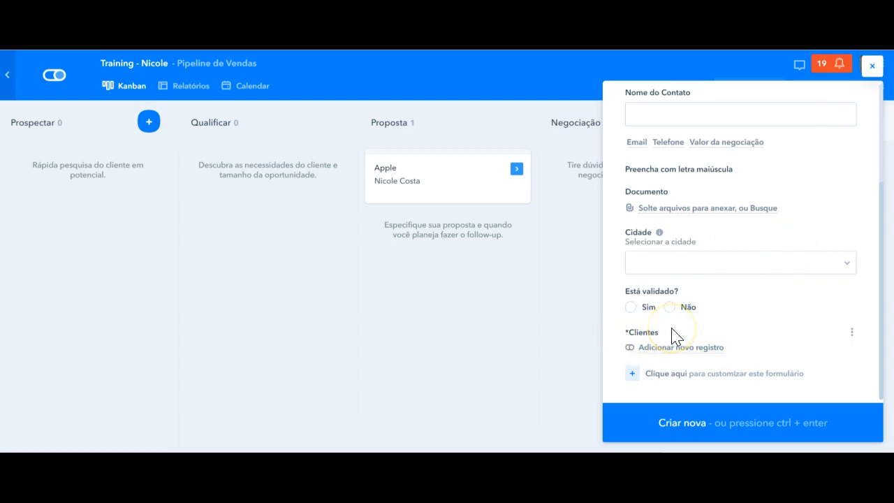
{"action": "left_click", "coordinate": [873, 67]}
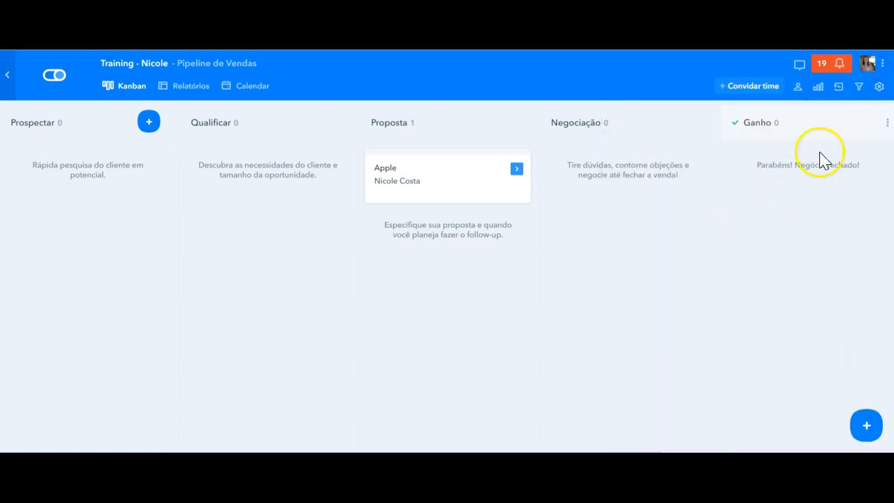
Step: Start a new connection named "Clientes" in the connection settings of the Pipeline de Vendas pipe
{"action": "left_click", "coordinate": [880, 87]}
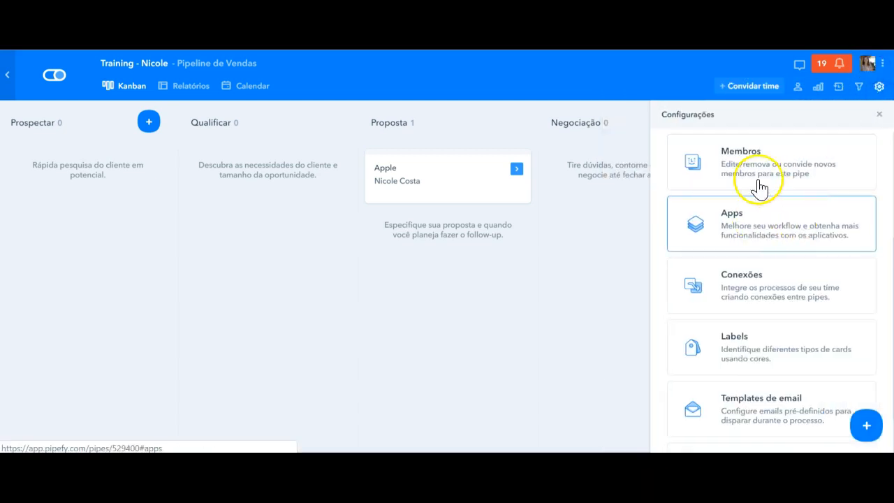
{"action": "left_click", "coordinate": [754, 309]}
{"action": "left_click", "coordinate": [522, 325]}
{"action": "left_click", "coordinate": [762, 286]}
{"action": "left_click", "coordinate": [517, 222]}
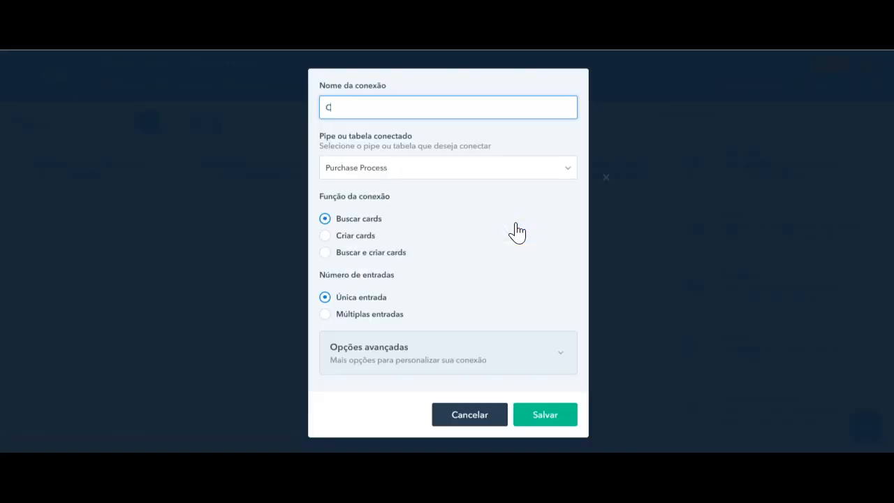
Step: Connect it to the "Clientes" table with the "Buscar e criar cards" function, save it and finish the connection setup
{"action": "left_click", "coordinate": [495, 163]}
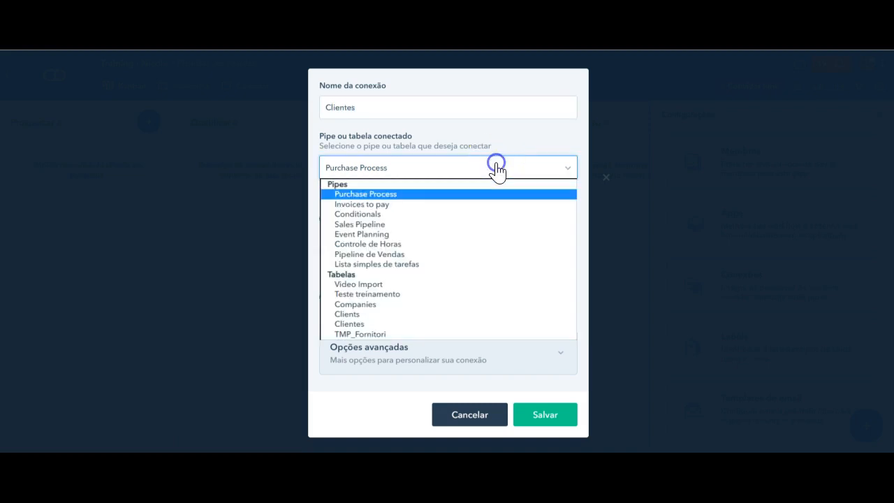
{"action": "left_click", "coordinate": [407, 325]}
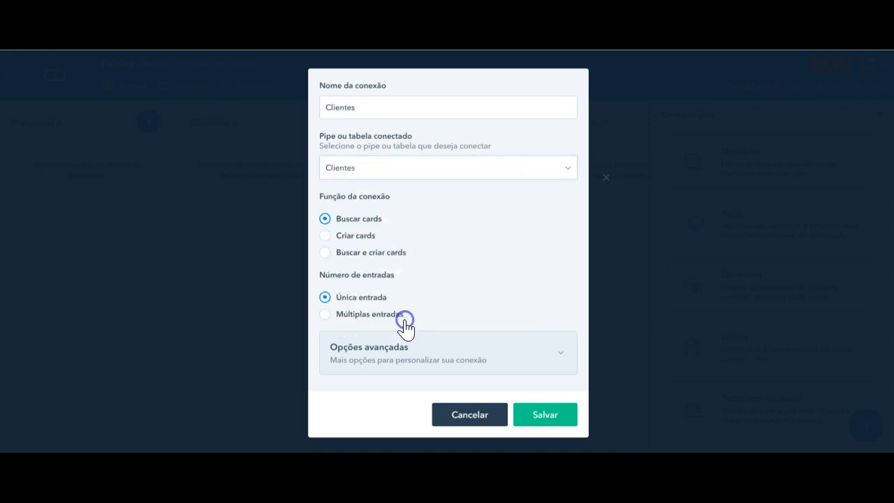
{"action": "left_click", "coordinate": [358, 254]}
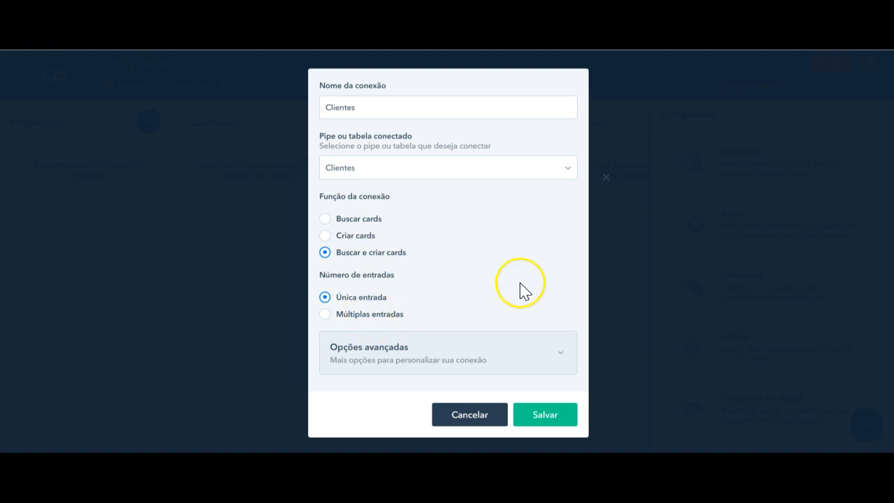
{"action": "left_click", "coordinate": [544, 422]}
{"action": "left_click", "coordinate": [536, 353]}
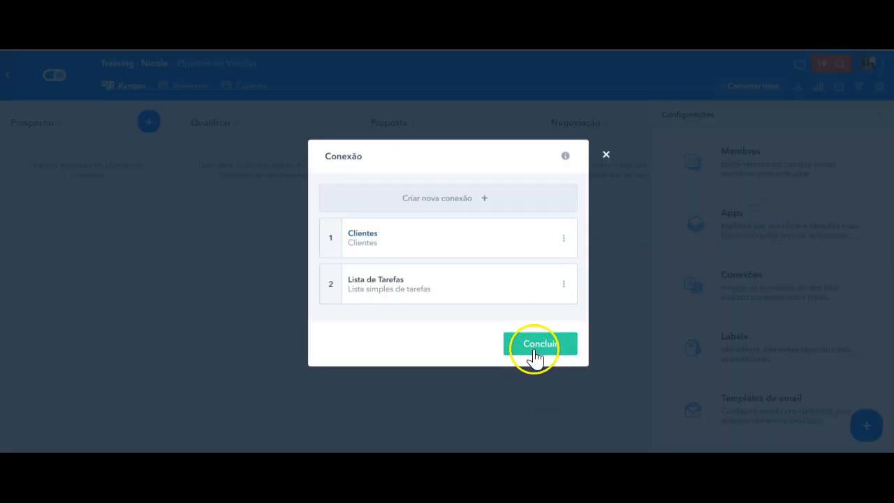
Step: Inspect the Apple card's connections, close the card and the pipe settings, and display the card's connected-items summary on the board
{"action": "left_click", "coordinate": [434, 175]}
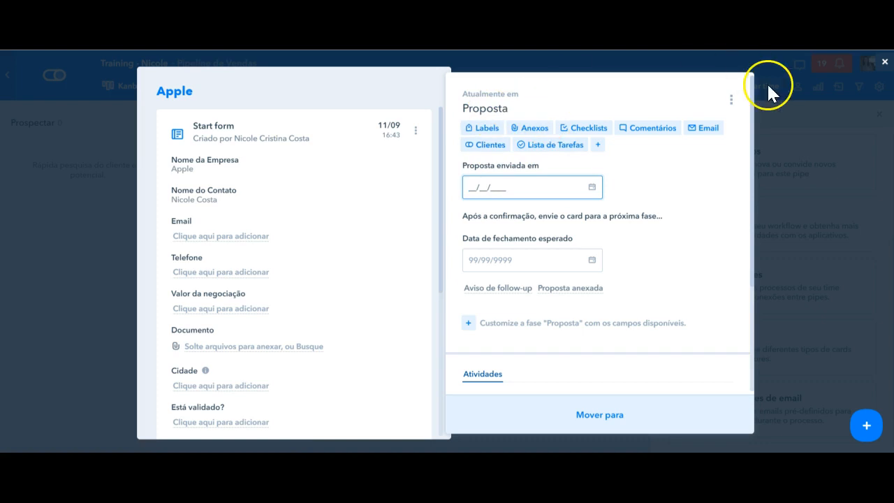
{"action": "left_click", "coordinate": [884, 66]}
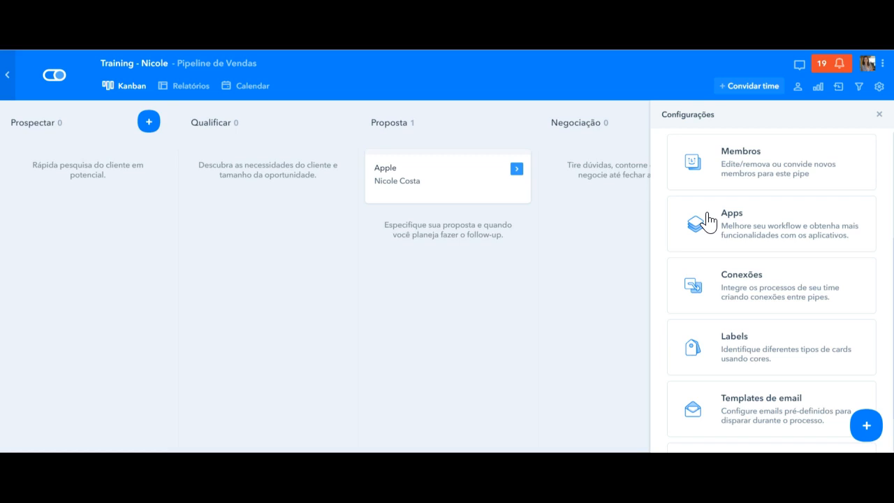
{"action": "left_click", "coordinate": [707, 222]}
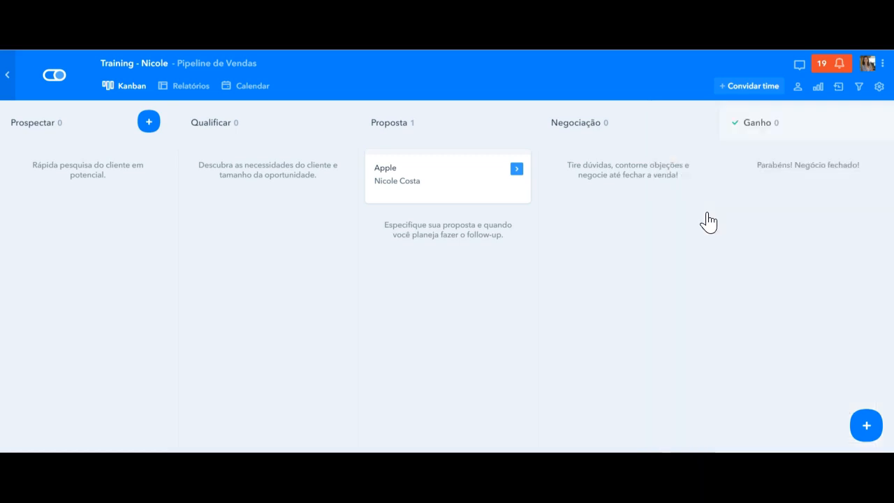
{"action": "left_click", "coordinate": [517, 171]}
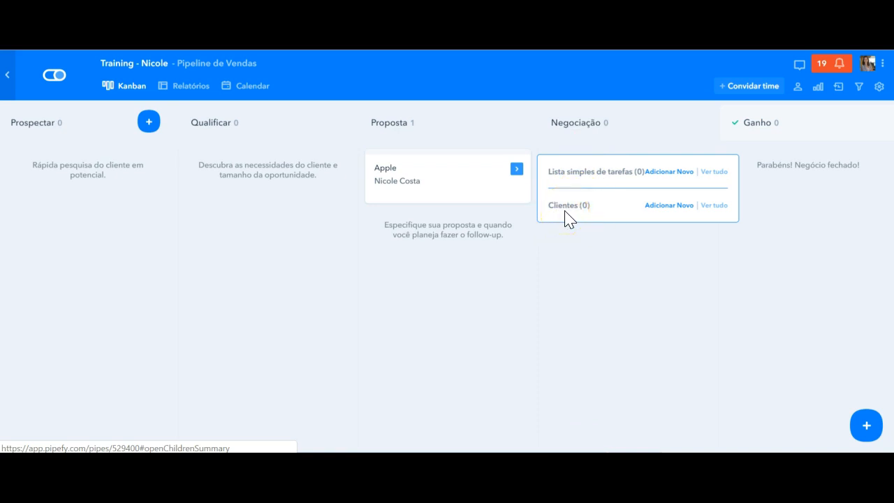
Step: In the start form for a new card, create a record named "Teste" through the required Clientes field
{"action": "left_click", "coordinate": [867, 425]}
{"action": "scroll", "coordinate": [667, 368], "scroll_direction": "down", "scroll_amount": 3}
{"action": "left_click", "coordinate": [683, 350]}
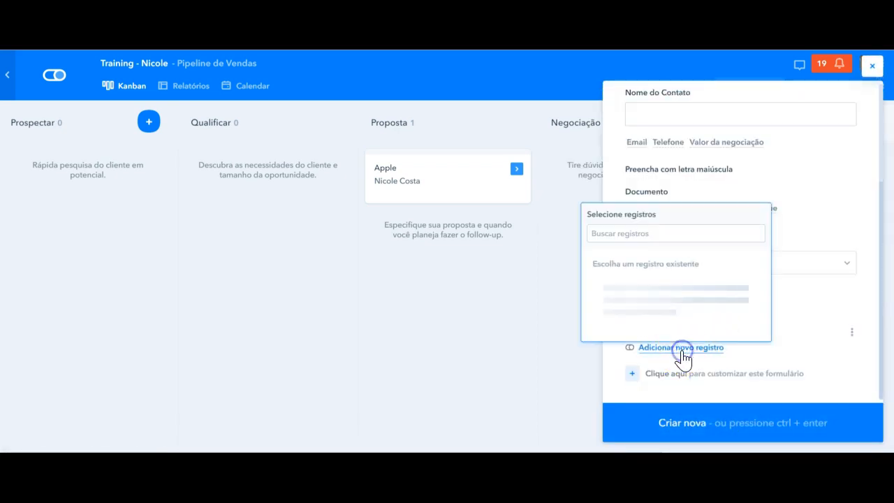
{"action": "left_click", "coordinate": [645, 365]}
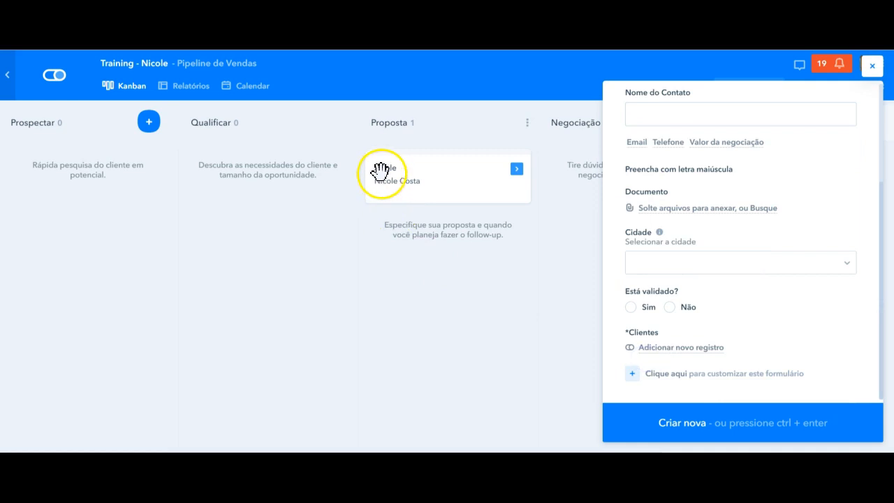
{"action": "type", "text": "Teste"}
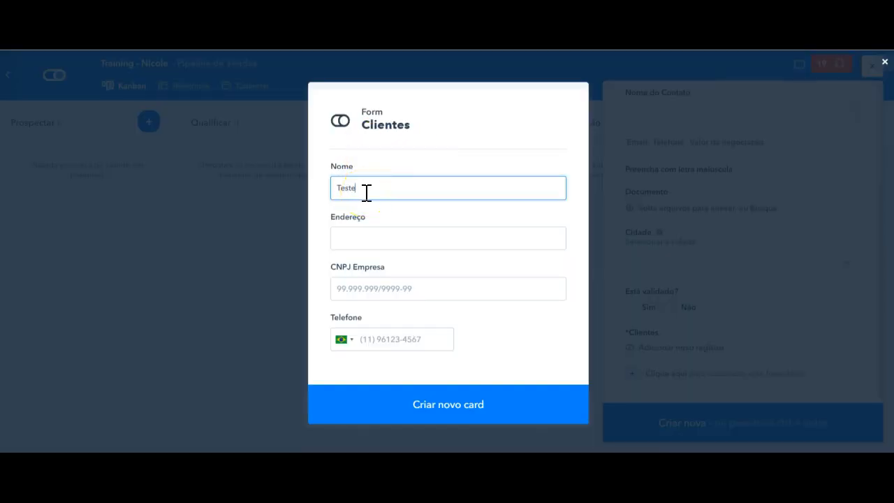
{"action": "left_click", "coordinate": [437, 396]}
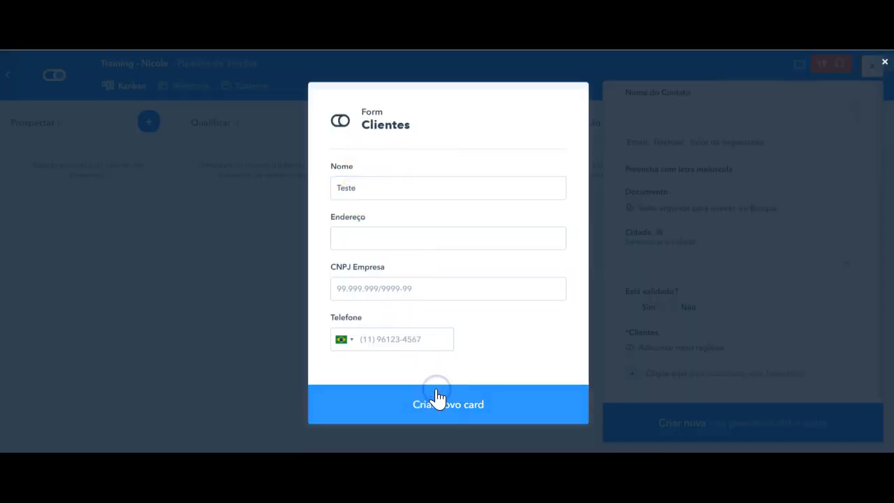
Step: Remove the draft record from the Clientes field of the start form
{"action": "scroll", "coordinate": [769, 329], "scroll_direction": "down", "scroll_amount": 2}
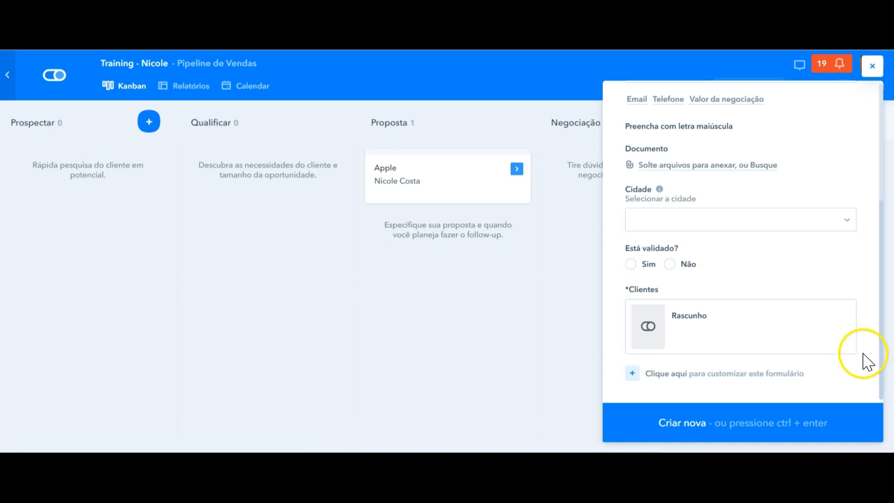
{"action": "left_click", "coordinate": [849, 327]}
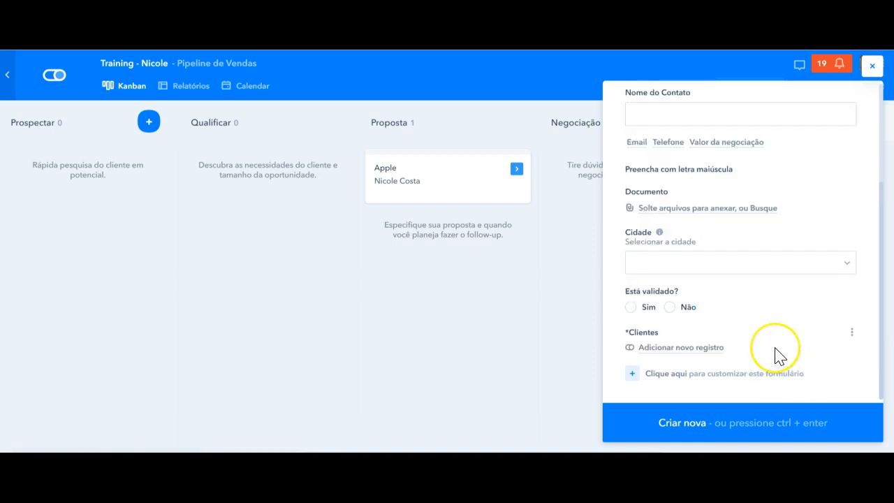
{"action": "left_click", "coordinate": [660, 344]}
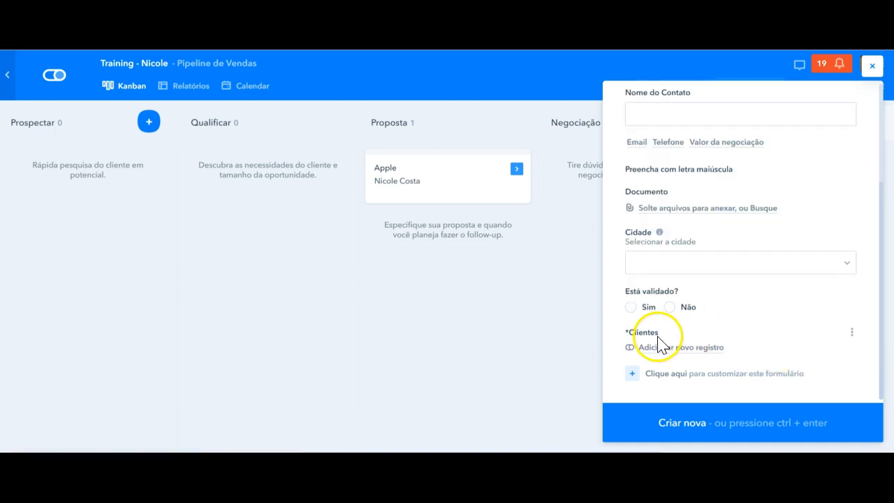